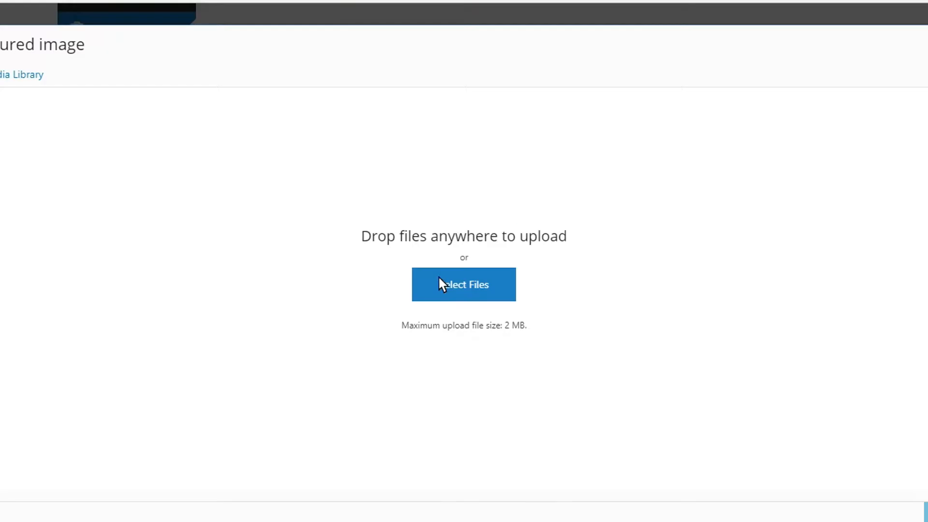
Set the handwritten "Product" photo from the media library as the featured image and create the product
left_click(445, 284)
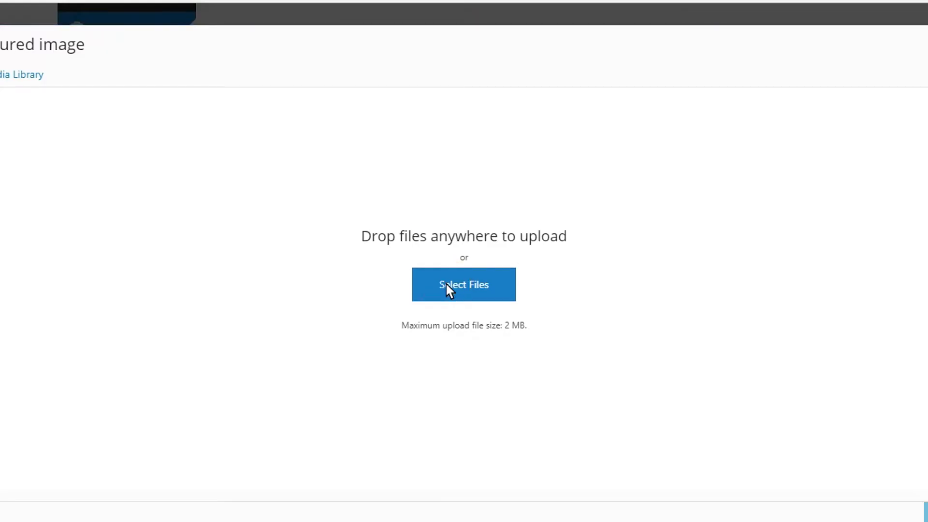
left_click(45, 76)
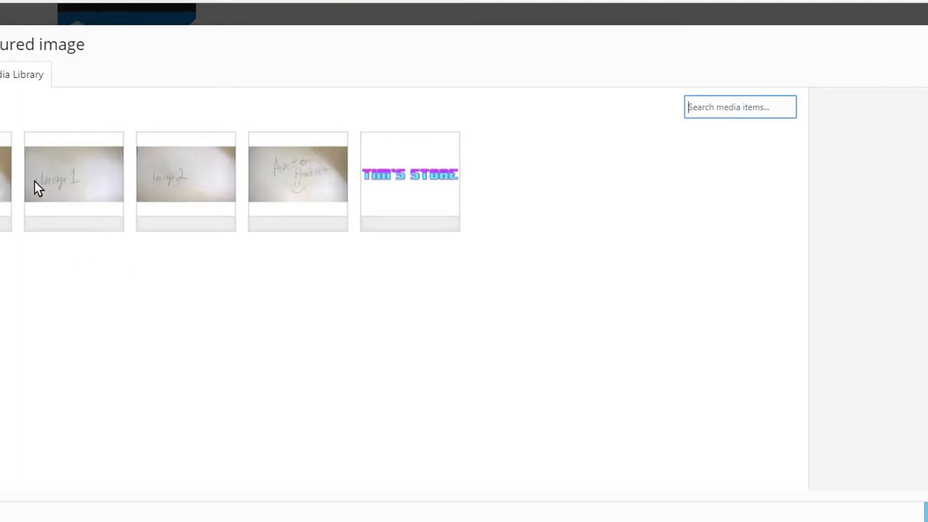
left_click(5, 179)
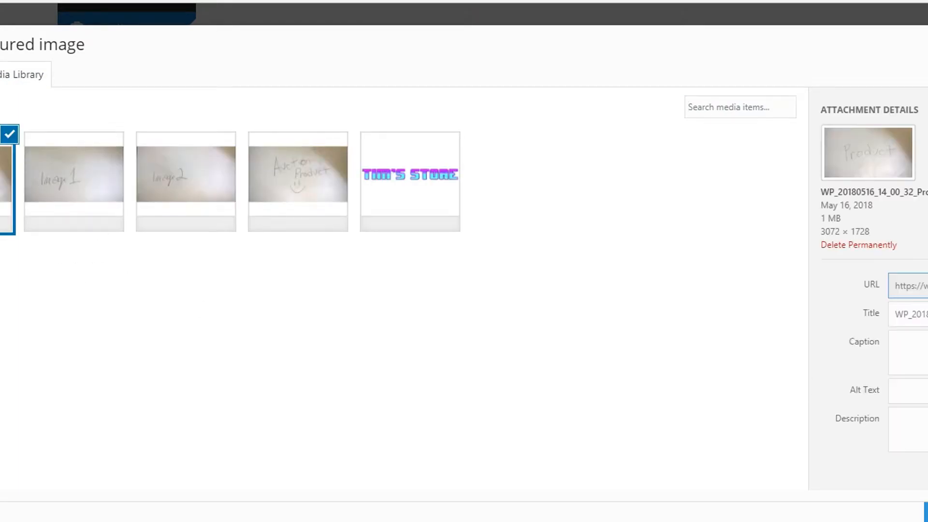
left_click(926, 513)
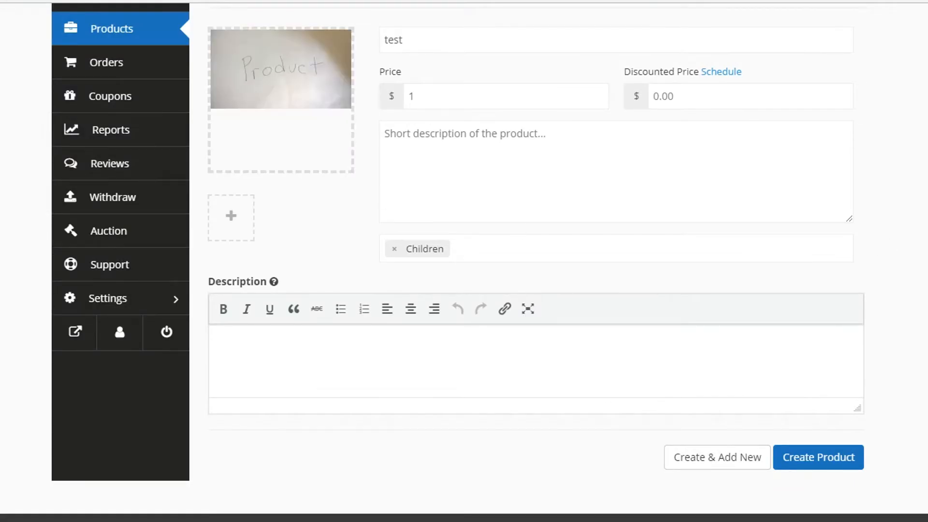
scroll(532, 261, "down", 3)
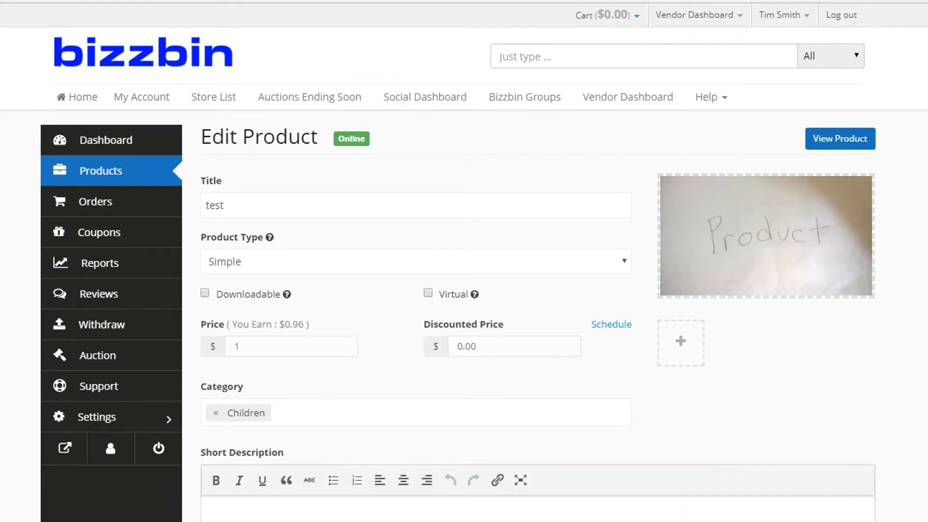
Change the test product's type to Variable
scroll(918, 387, "down", 2)
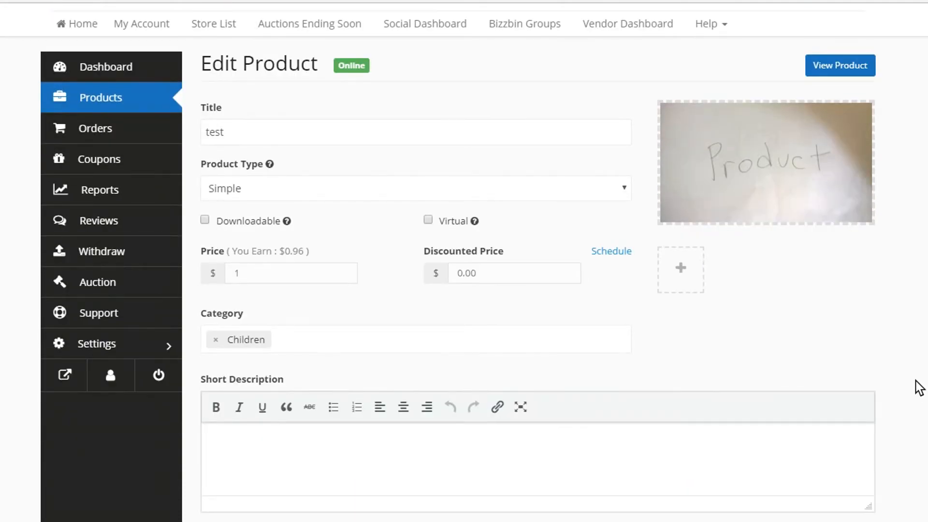
scroll(919, 387, "down", 2)
scroll(400, 124, "down", 7)
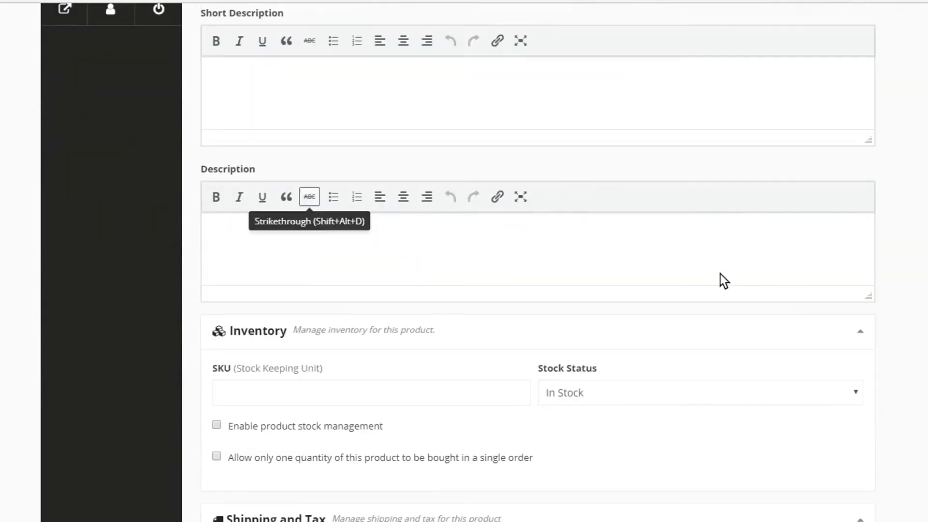
scroll(247, 350, "up", 6)
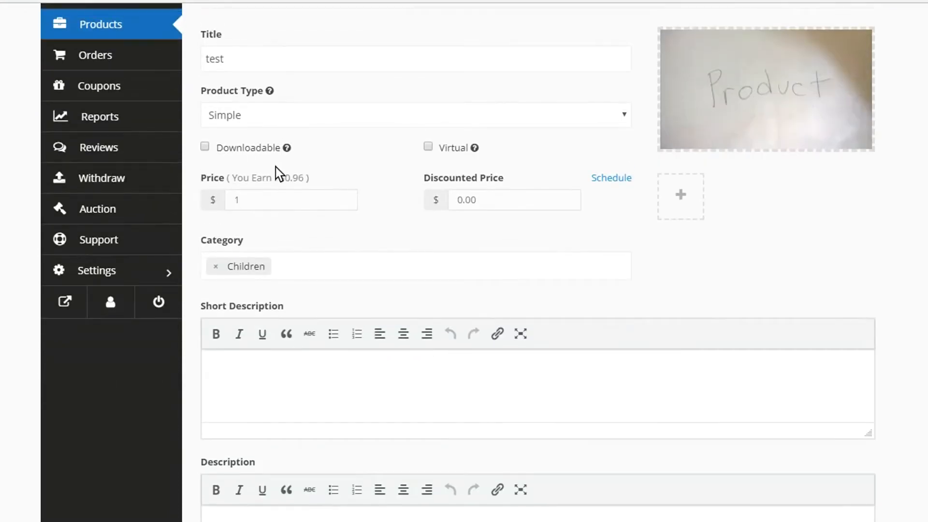
left_click(615, 124)
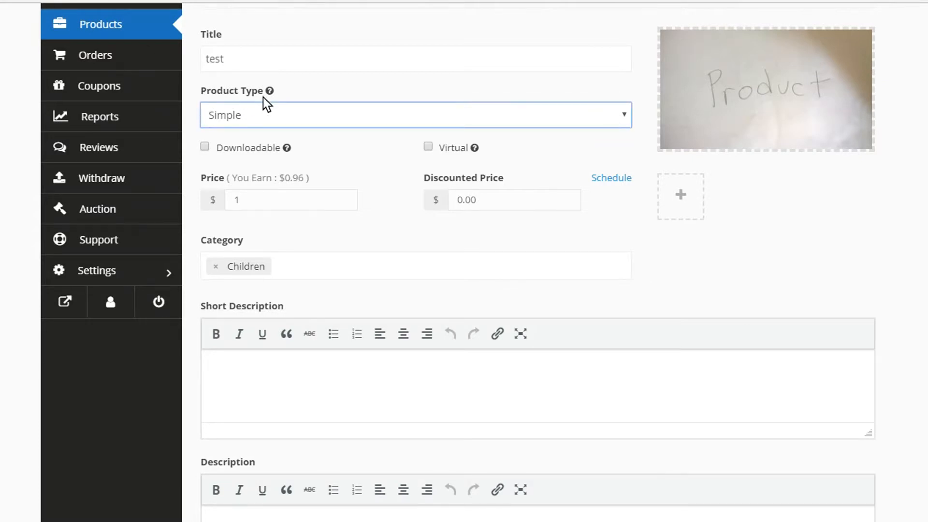
left_click(230, 150)
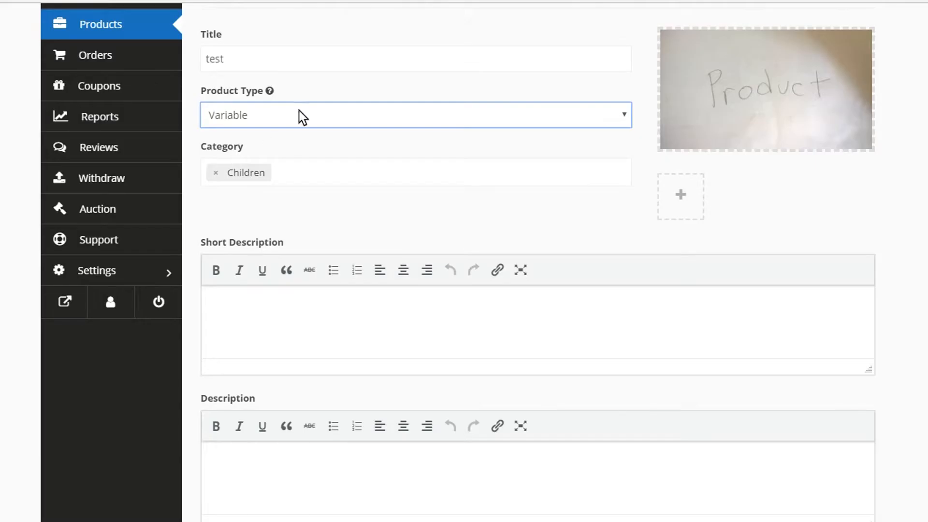
Add a custom attribute named DVD to the product's attributes and variations
scroll(921, 208, "down", 5)
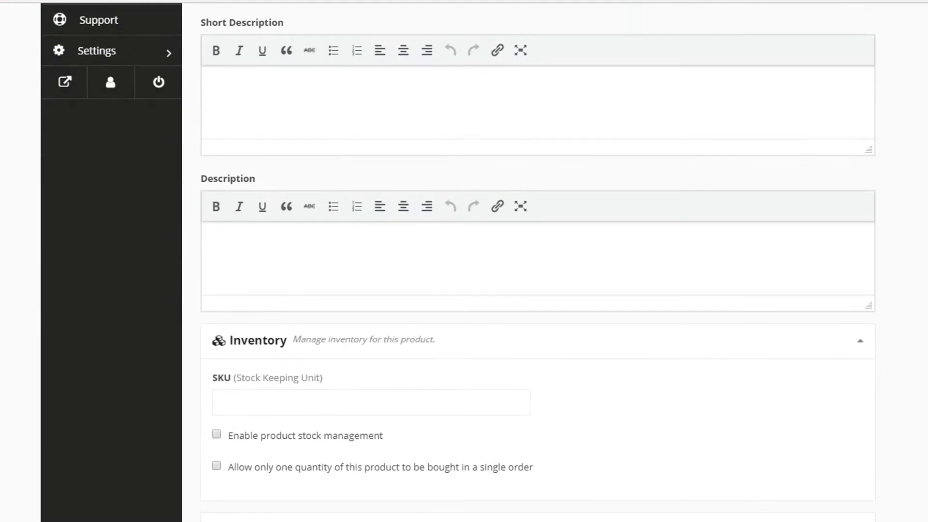
scroll(835, 215, "down", 10)
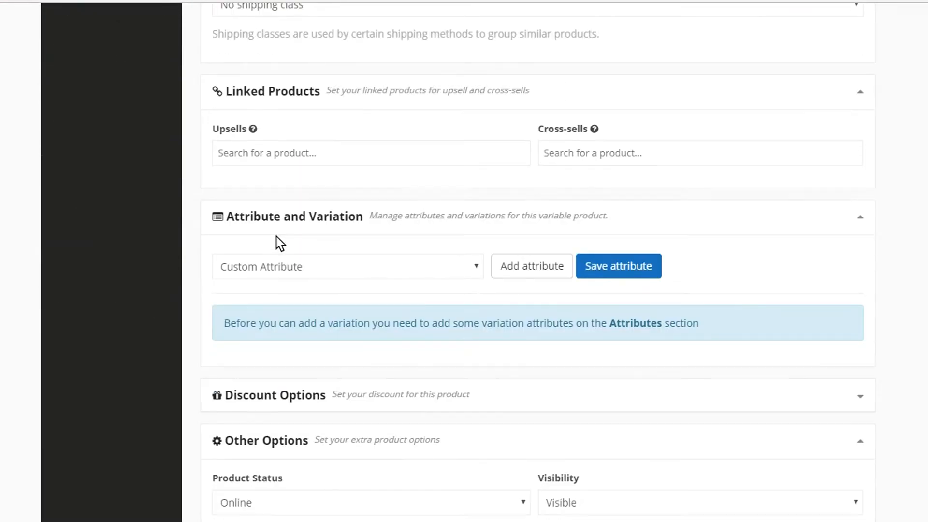
left_click(417, 273)
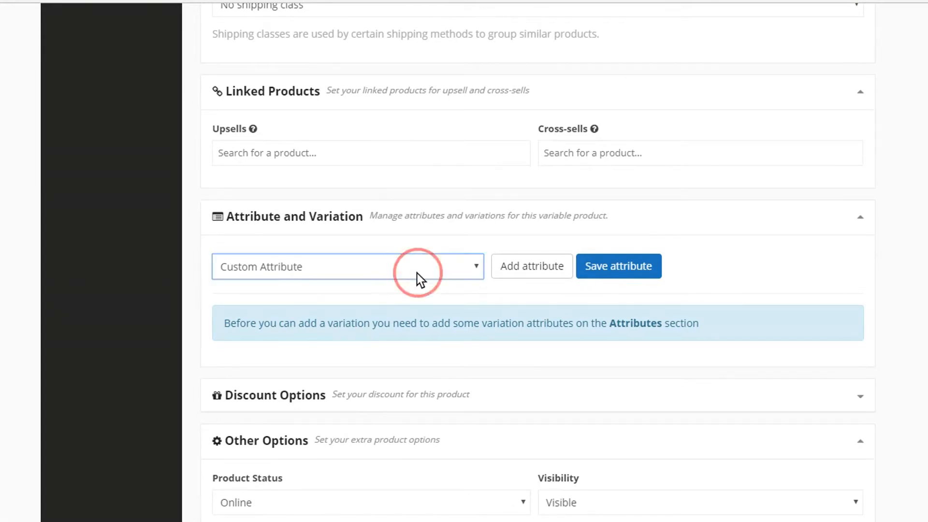
left_click(893, 259)
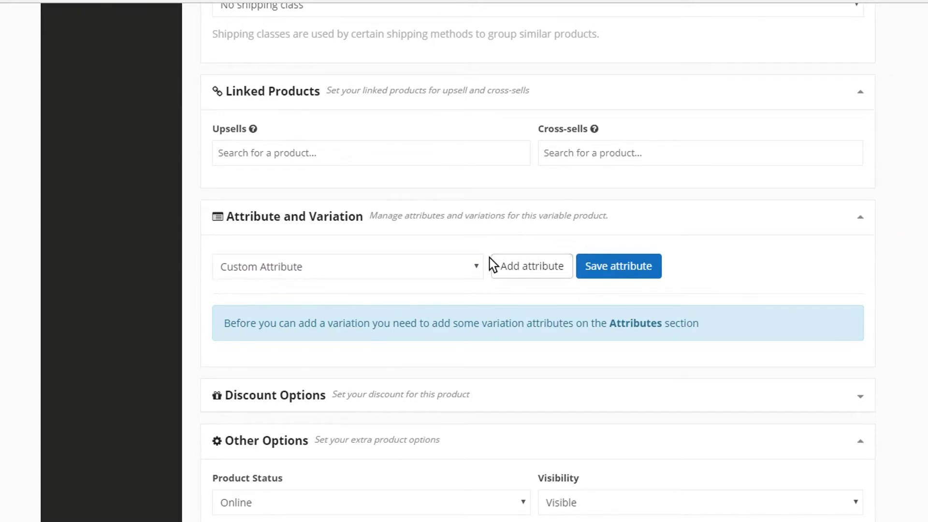
left_click(519, 278)
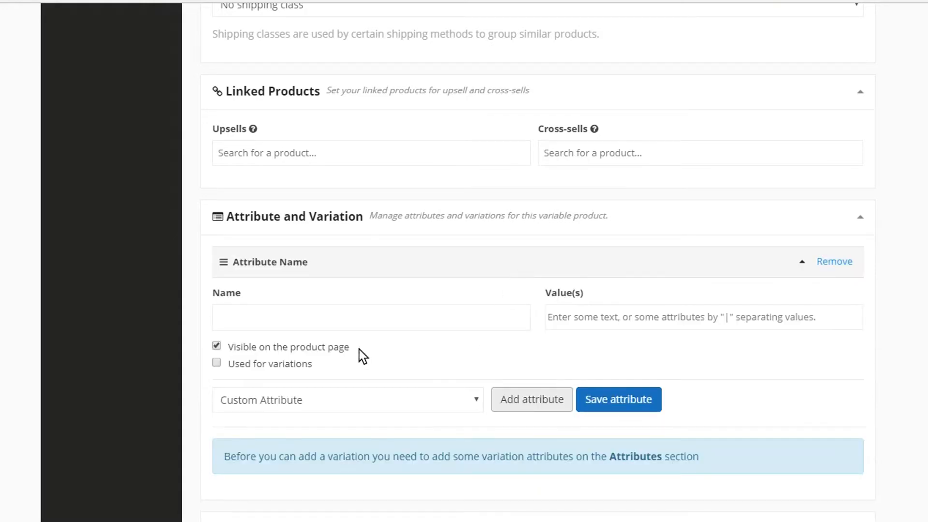
left_click(349, 314)
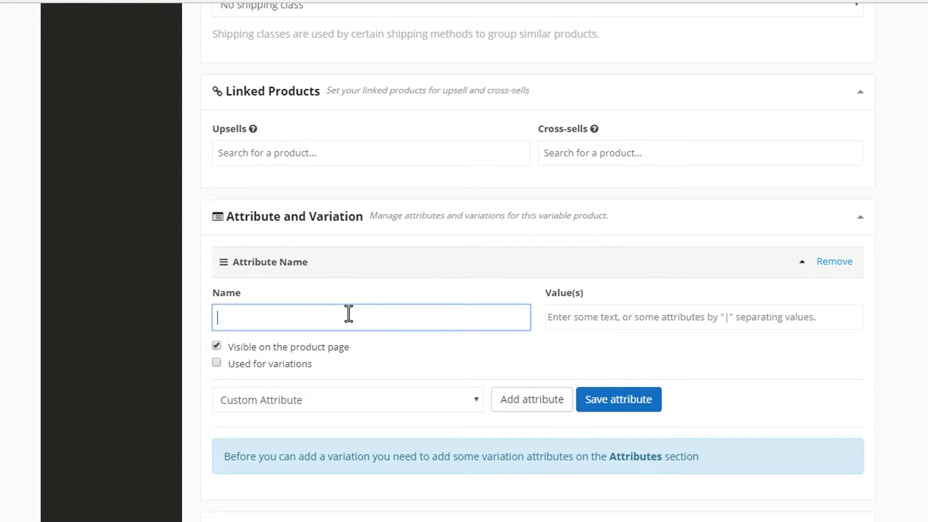
type("DVD")
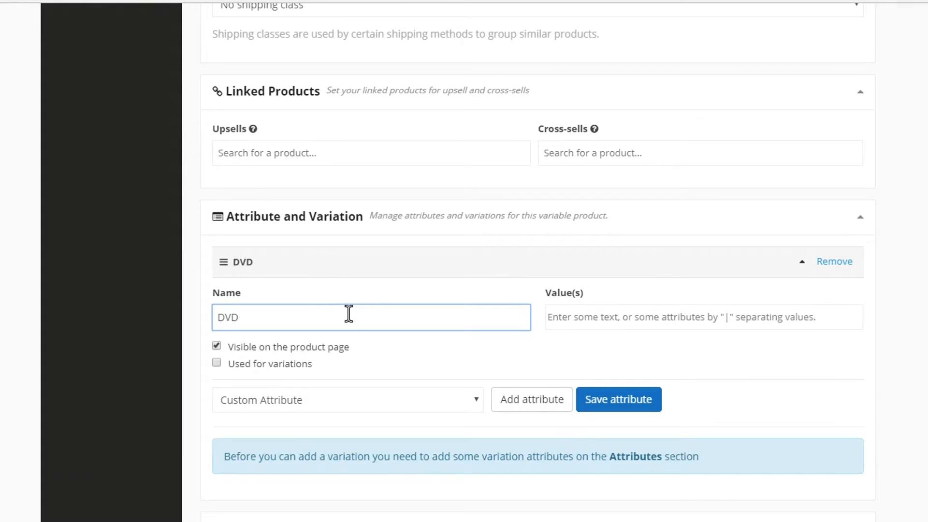
Enter JAWS 2 and Star trek as the values of the DVD attribute
left_click(566, 317)
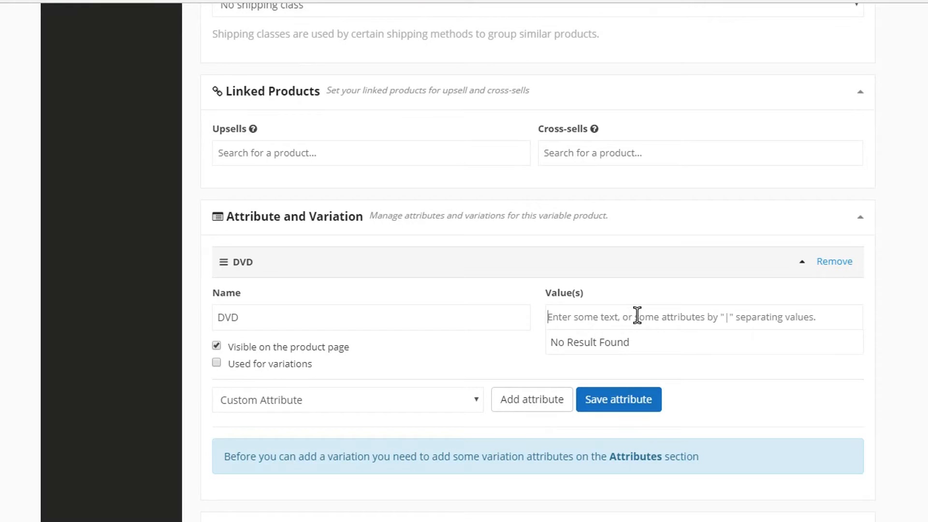
type("JAWS 2")
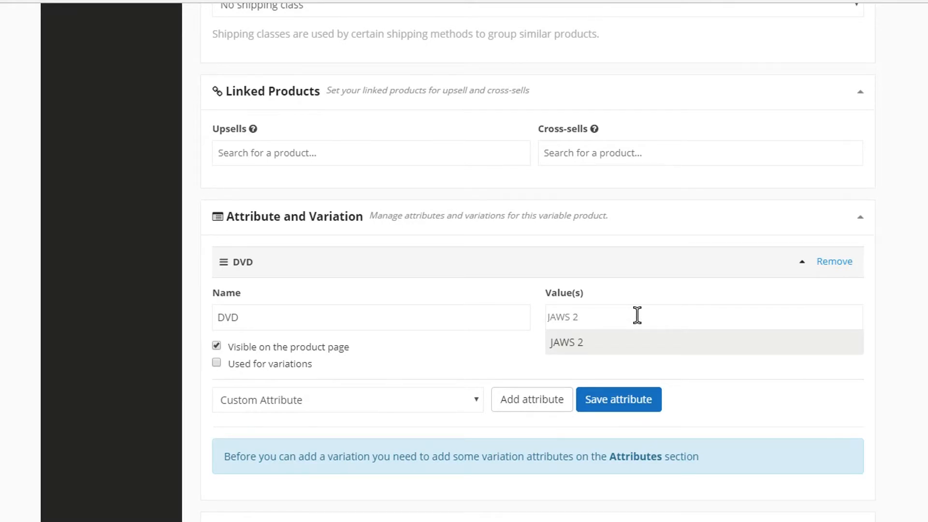
key("Return")
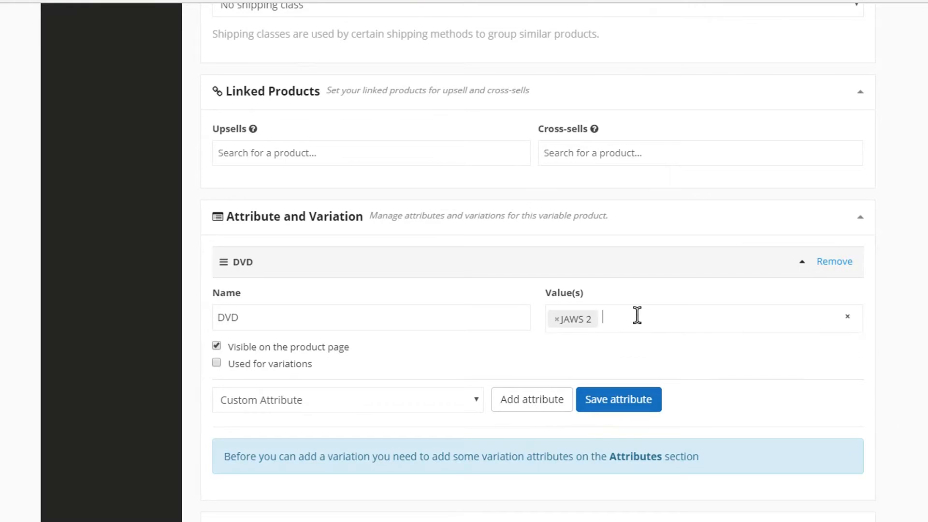
type("Wi")
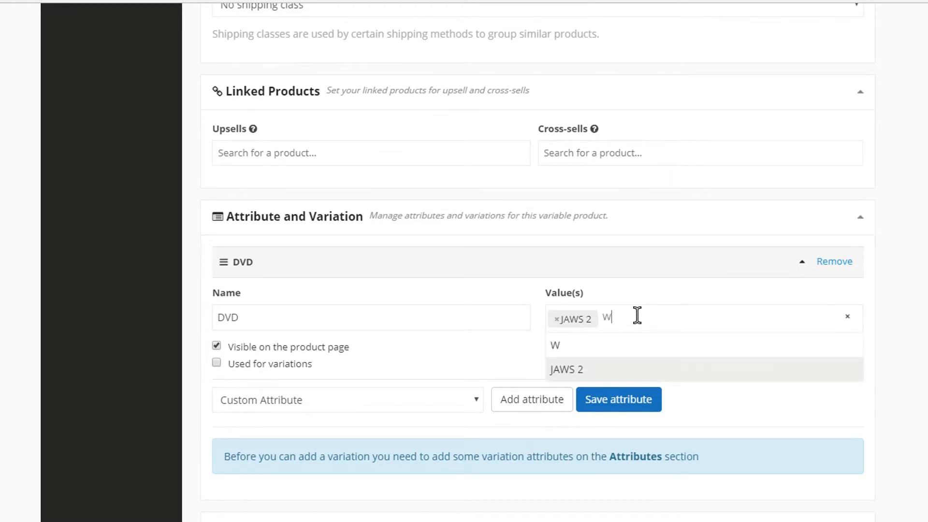
key("BackSpace")
key("BackSpace")
type("Star")
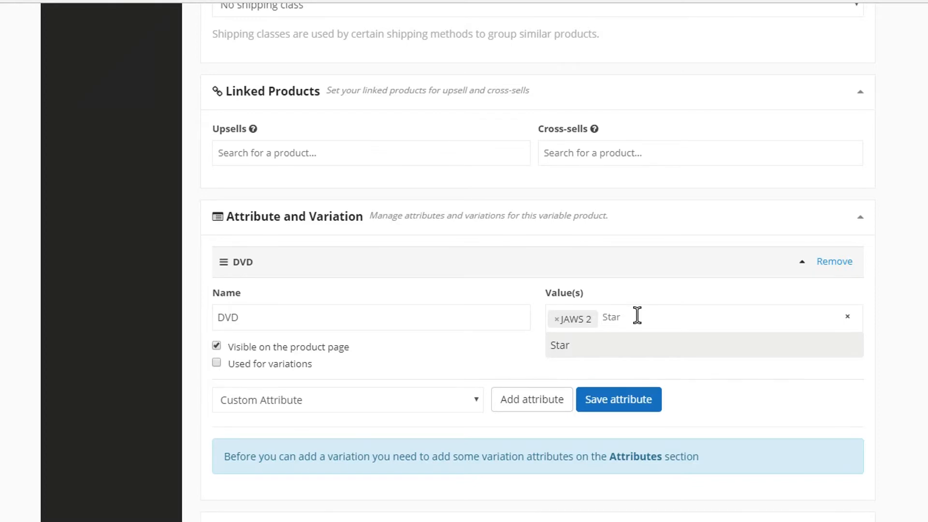
type(" trek")
key("Return")
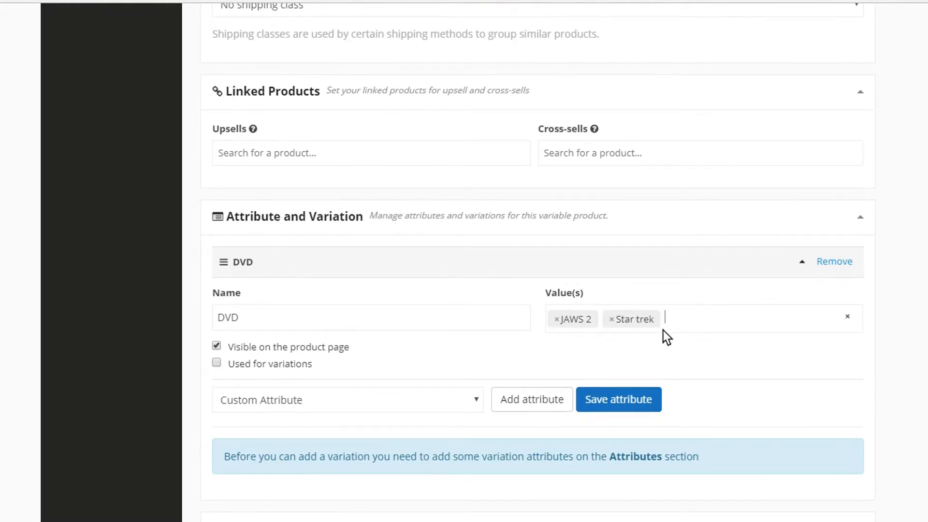
Mark the DVD attribute as used for variations and save it
scroll(261, 410, "down", 2)
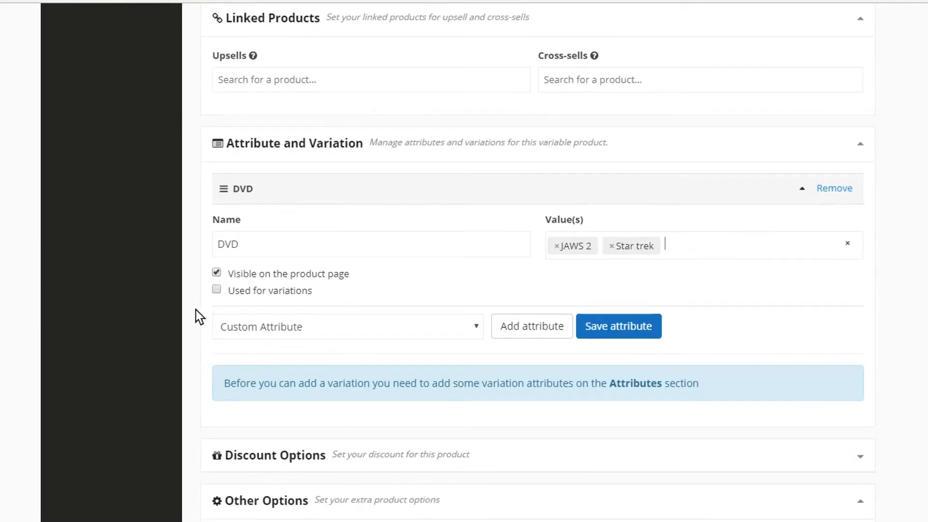
left_click(216, 289)
left_click(634, 334)
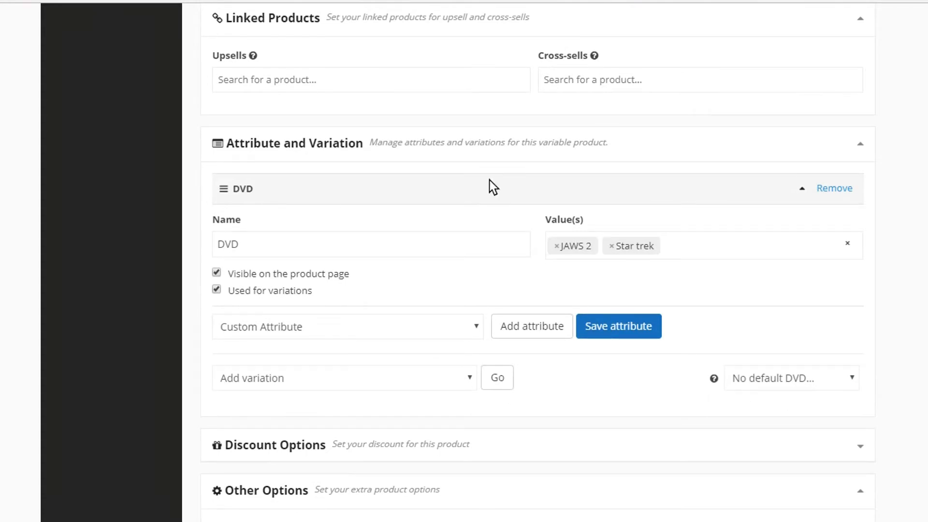
Create variations from all attributes, keeping No default DVD, and accept the confirmation dialogs
scroll(350, 395, "down", 2)
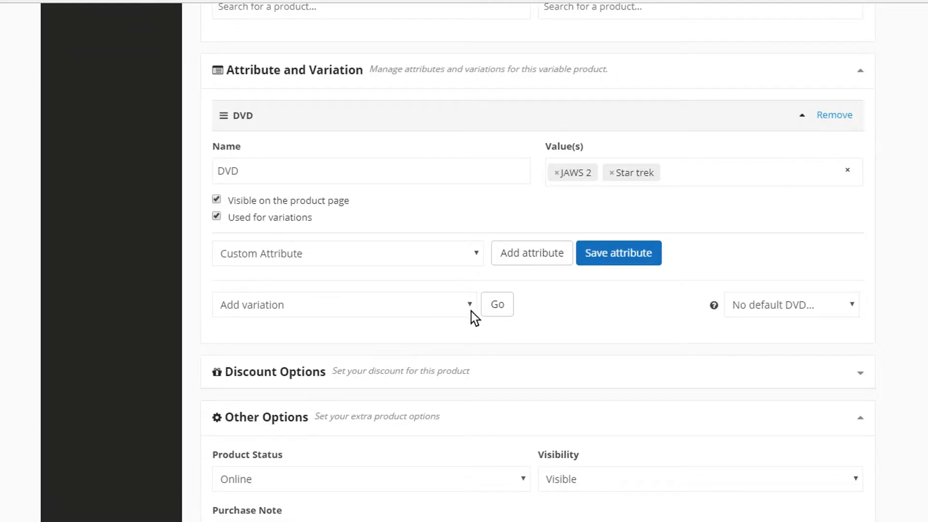
left_click(471, 311)
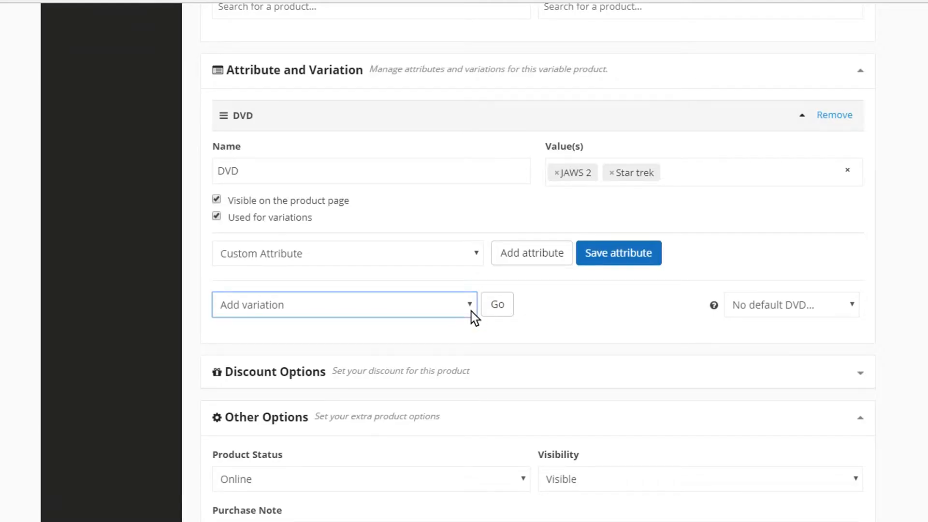
left_click(420, 324)
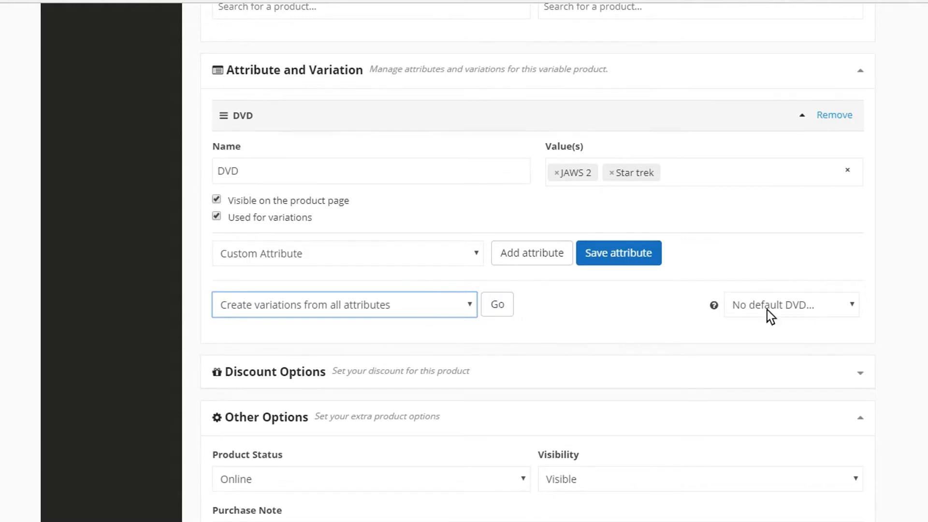
left_click(845, 305)
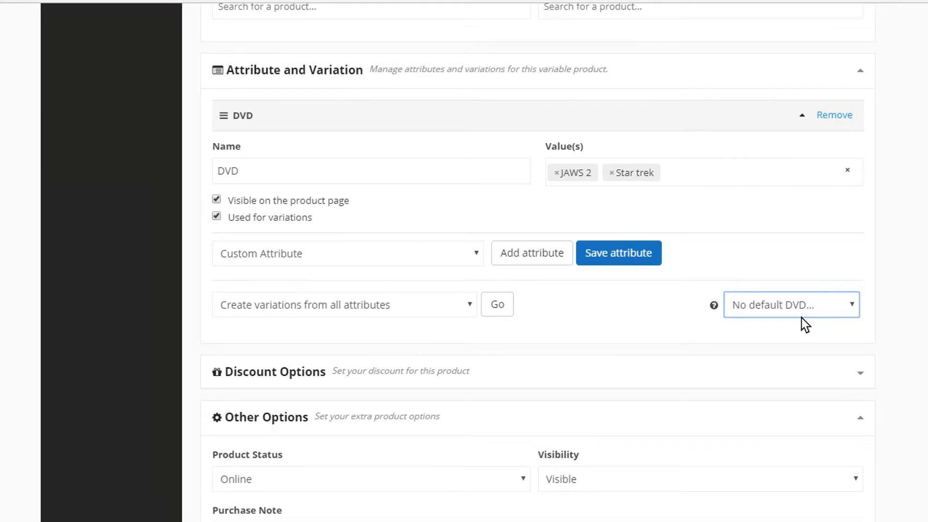
left_click(765, 341)
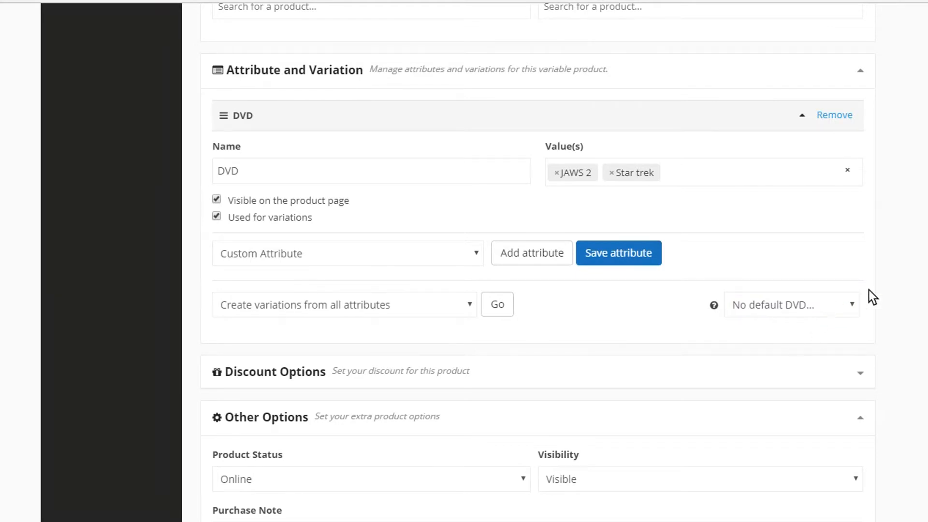
left_click(501, 306)
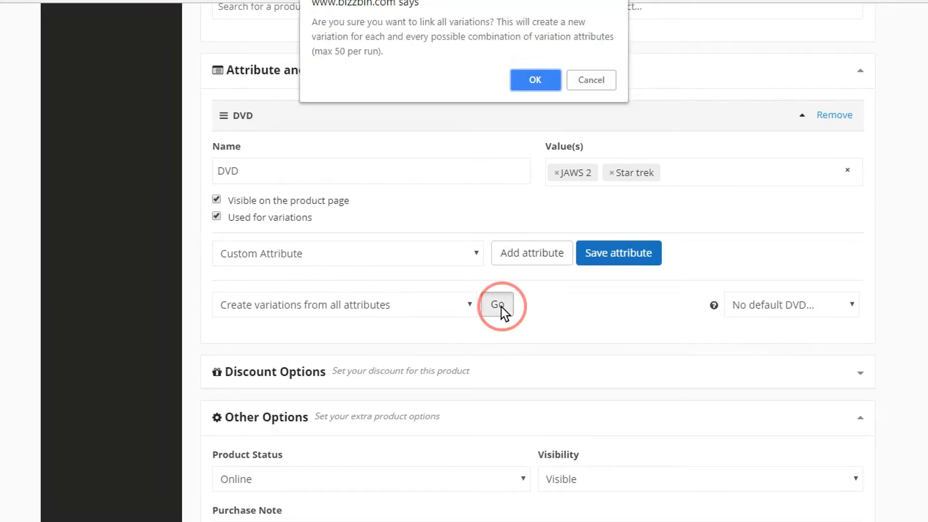
left_click(536, 81)
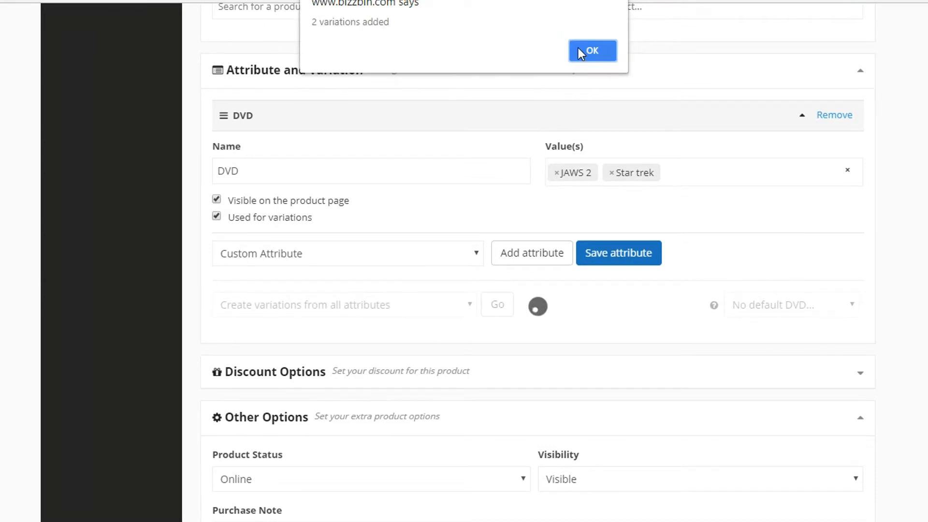
left_click(593, 49)
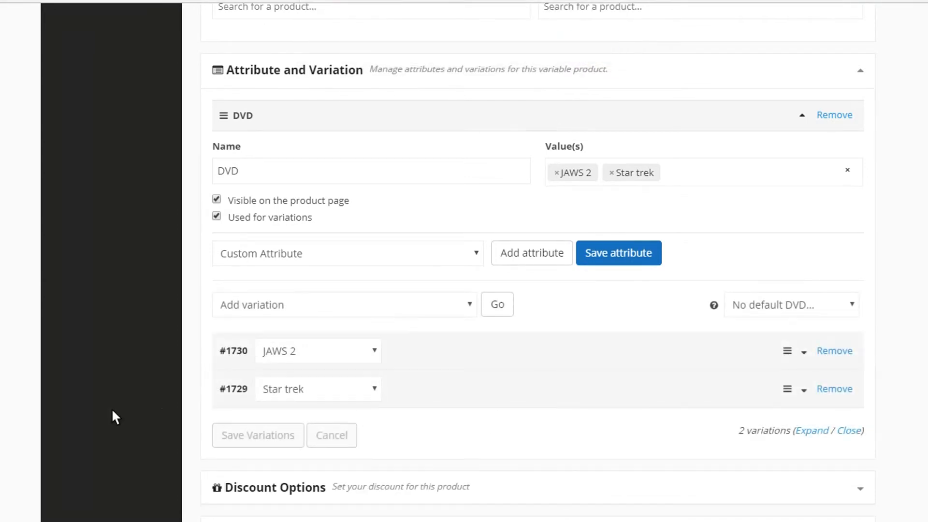
Expand the JAWS 2 variation's settings and enable stock management for it
scroll(112, 408, "down", 1)
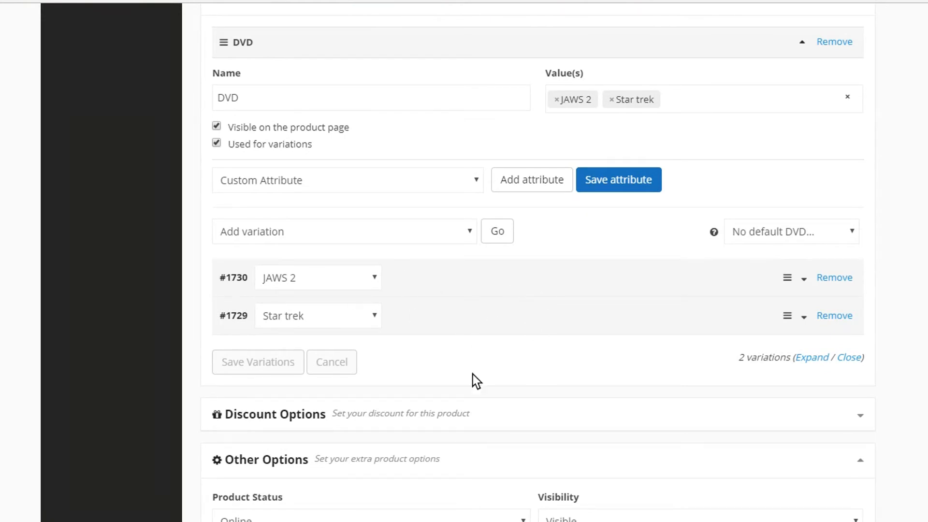
left_click(577, 280)
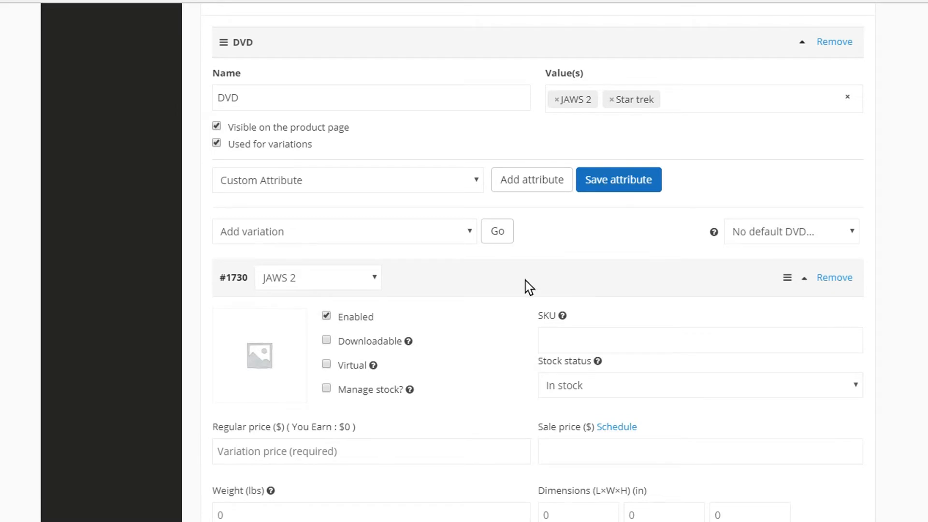
scroll(501, 389, "down", 2)
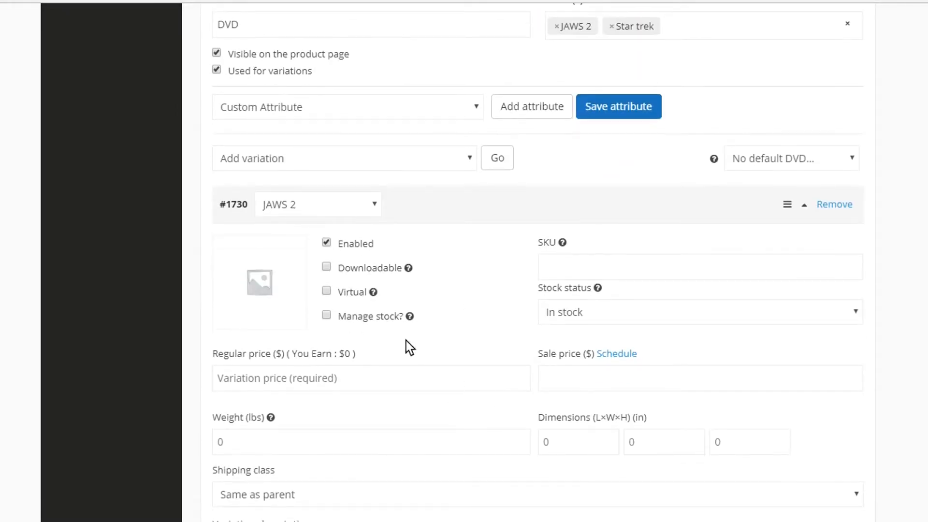
scroll(457, 391, "down", 2)
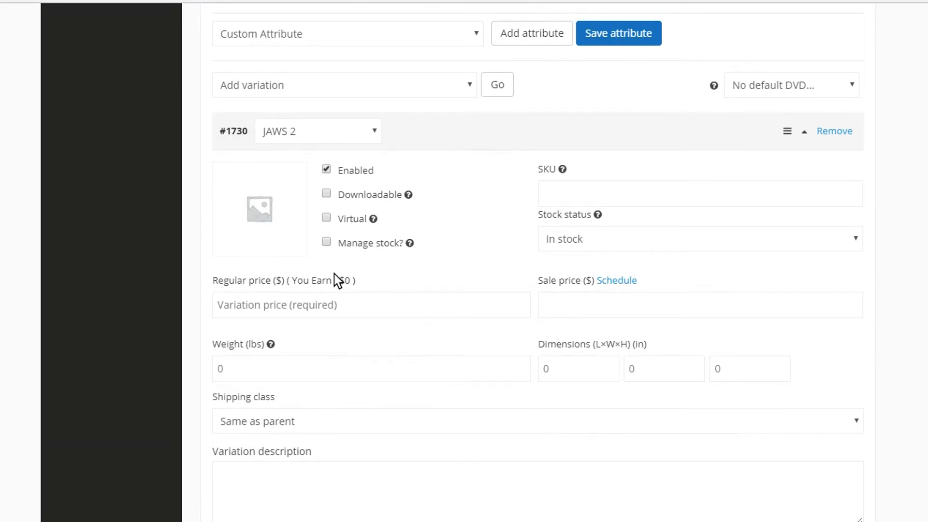
left_click(326, 242)
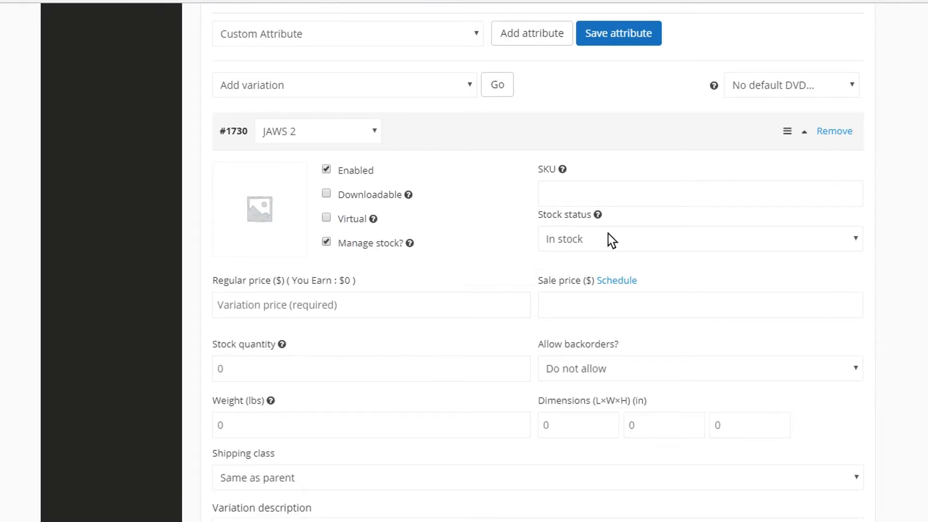
Set the JAWS 2 variation's regular price to $3 and its stock quantity to 2, and collapse its settings
left_click(326, 305)
type("19.99")
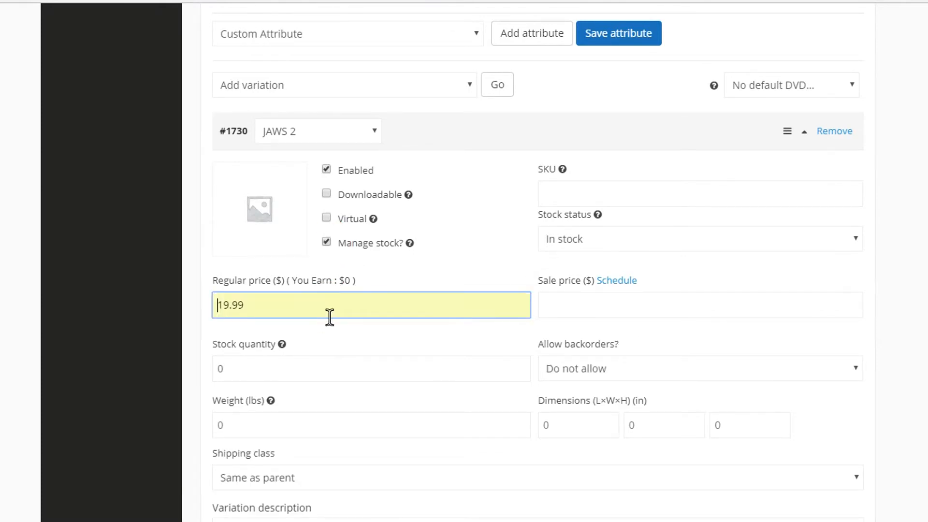
type("3")
key("Tab")
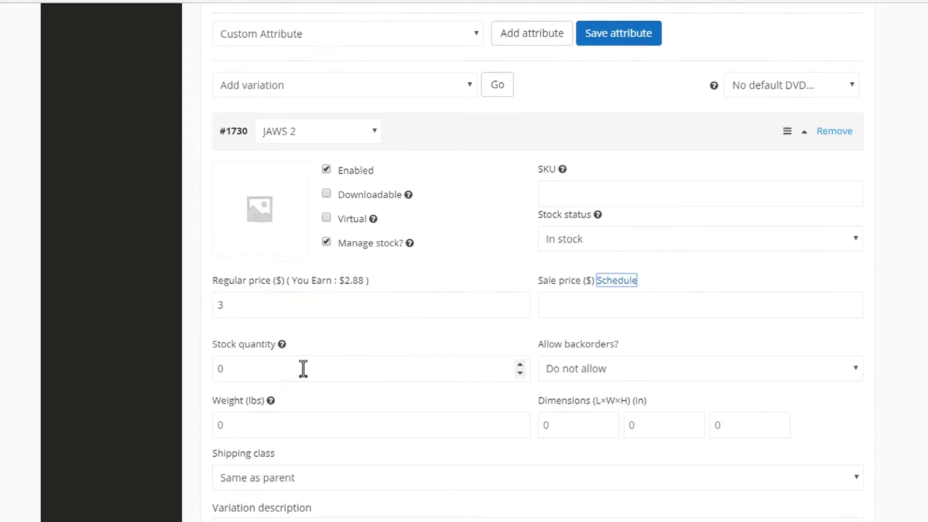
left_click(283, 372)
left_click_drag(283, 371, 198, 369)
type("2")
left_click(146, 412)
scroll(429, 396, "down", 3)
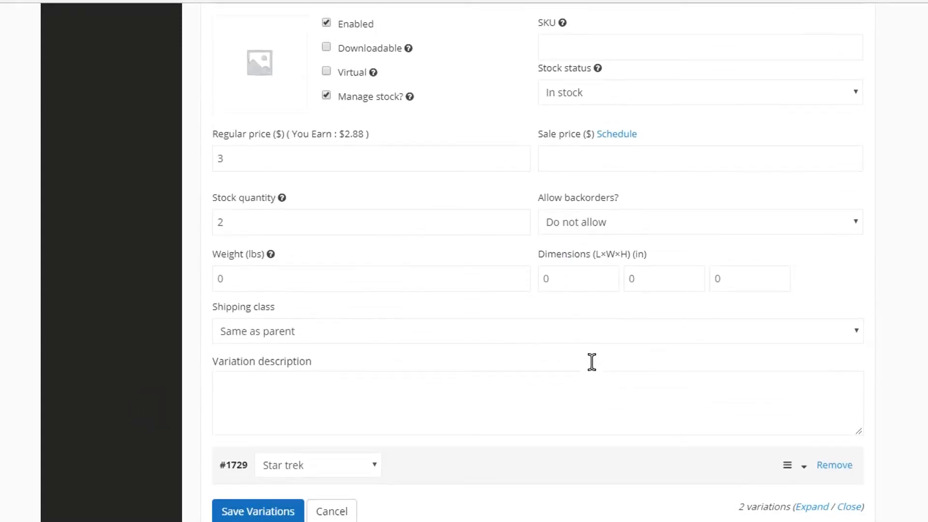
scroll(812, 179, "up", 3)
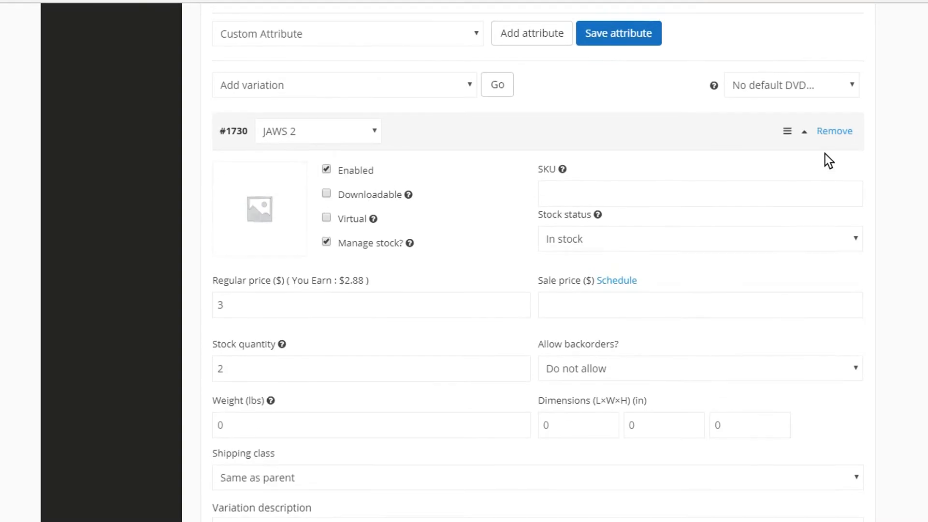
left_click(736, 134)
Expand the Star trek variation, enable stock management for it and set its regular price to $3
left_click(442, 169)
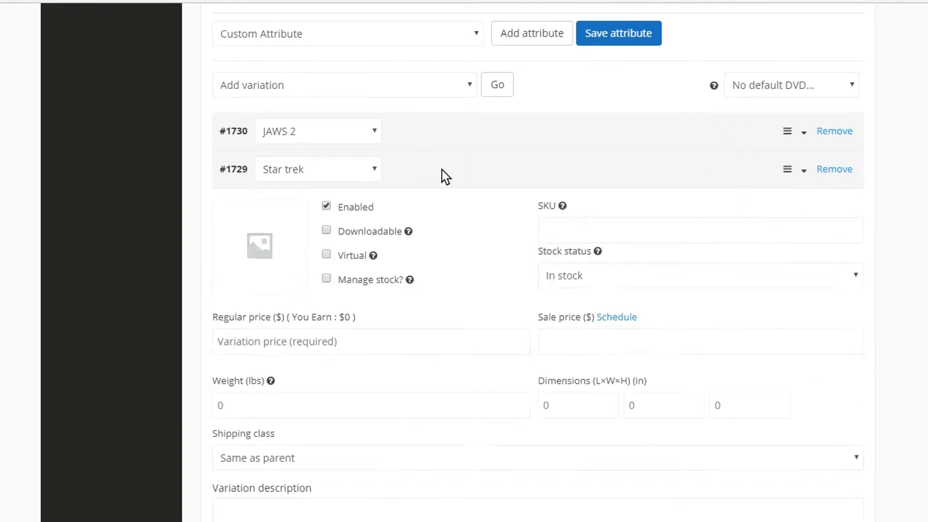
left_click(326, 279)
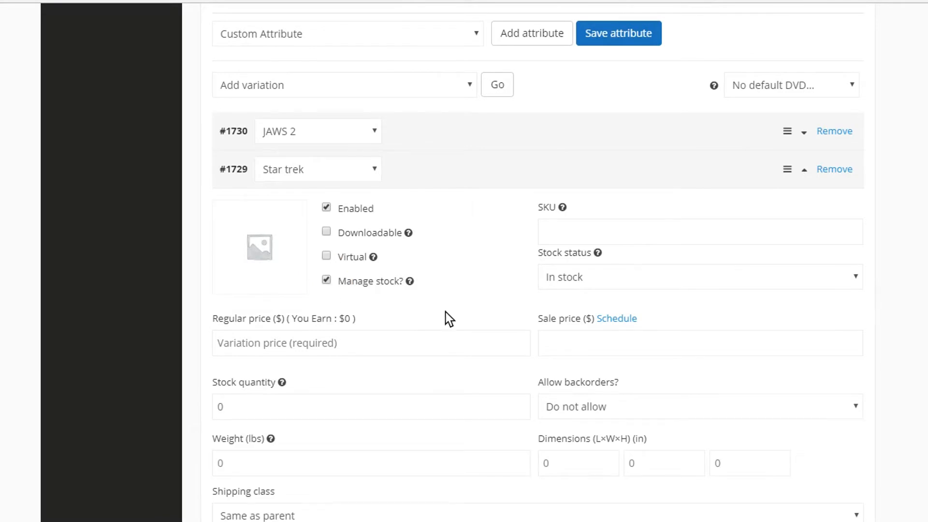
left_click(291, 339)
type("3")
key("Tab")
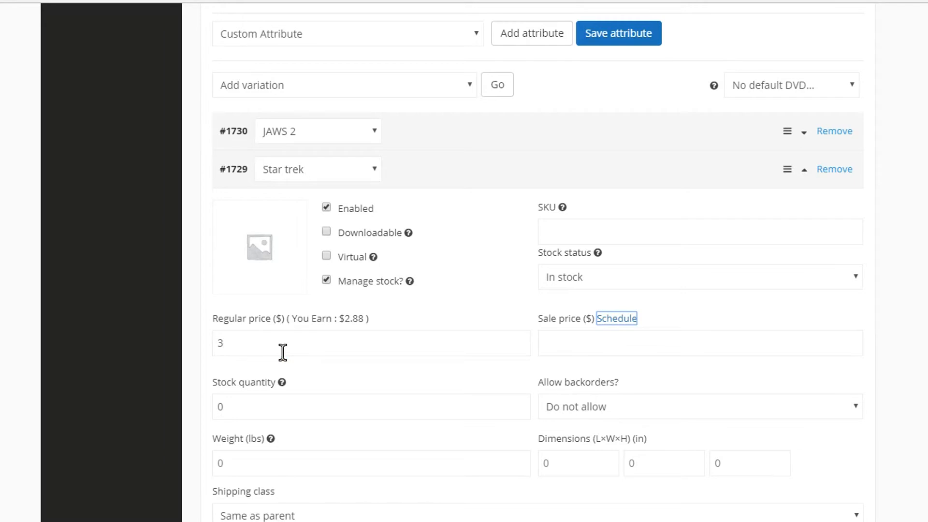
Set the Star trek variation's stock quantity to 1 and save the variations
left_click_drag(248, 406, 208, 408)
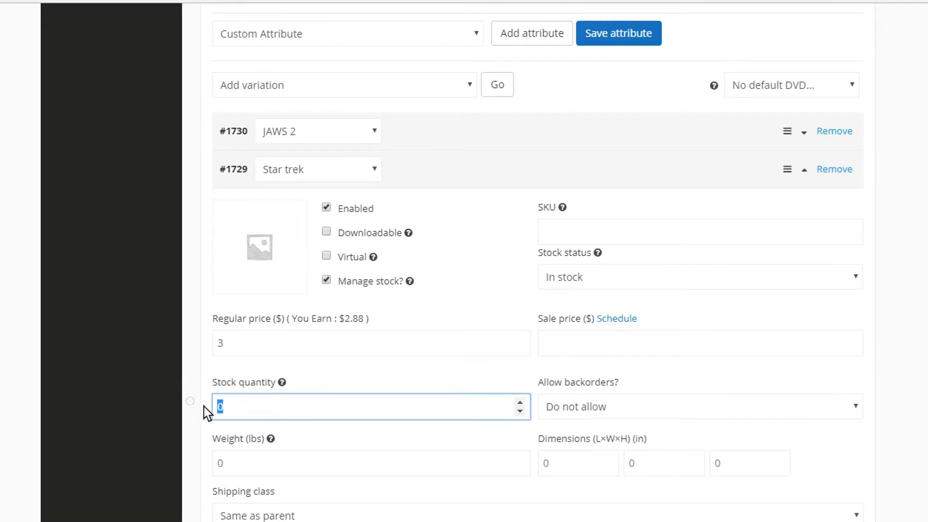
type("3")
scroll(508, 401, "down", 2)
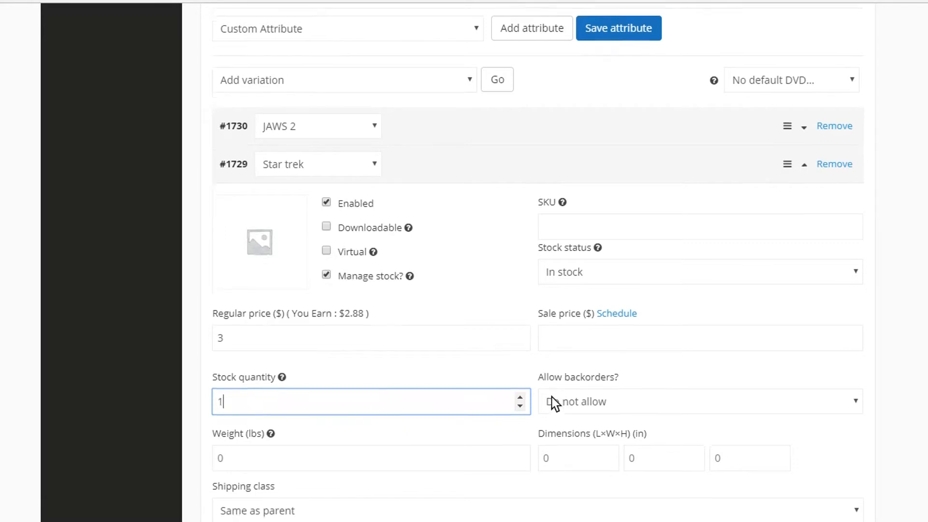
scroll(553, 405, "down", 1)
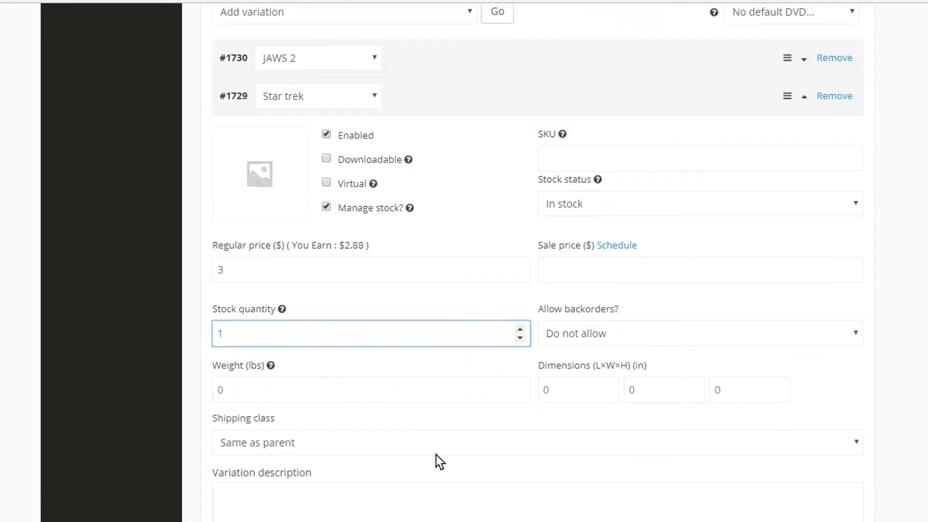
scroll(410, 457, "down", 3)
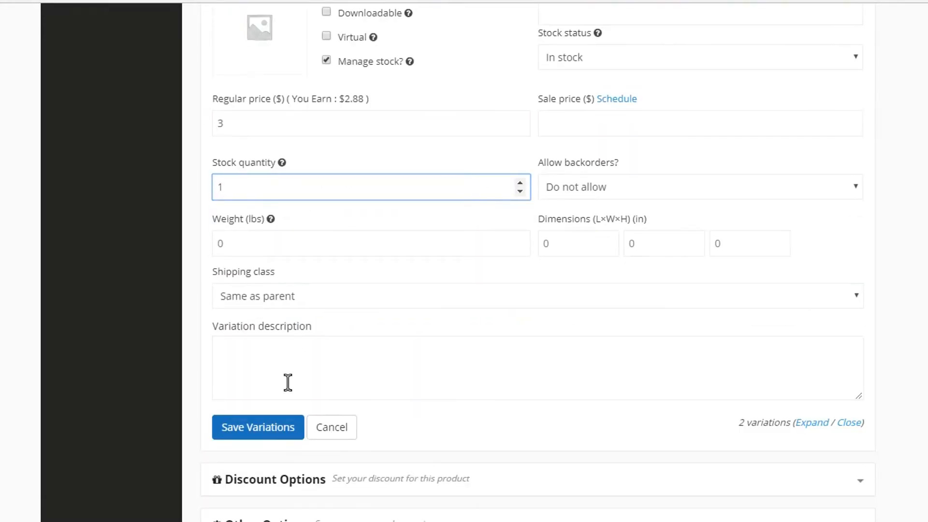
left_click(257, 427)
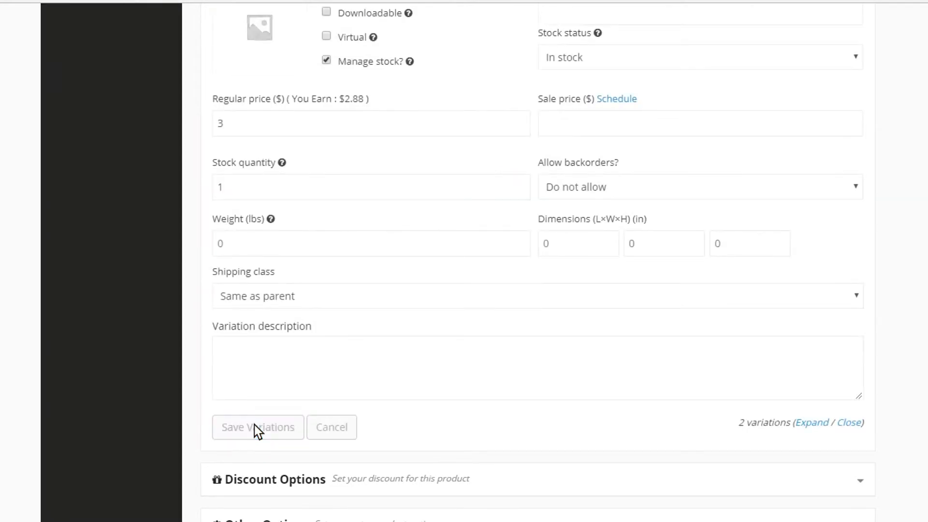
Save the product and open its product page in the store
scroll(254, 425, "down", 9)
scroll(570, 319, "up", 8)
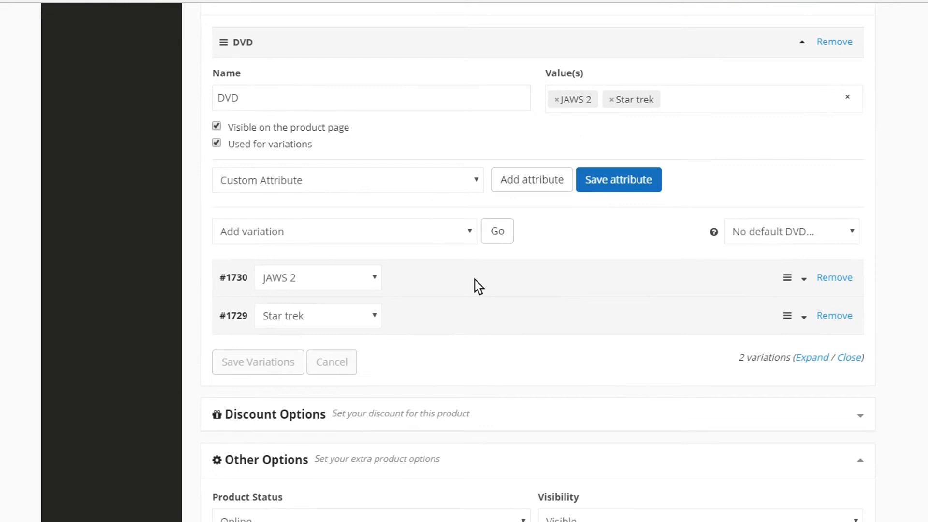
scroll(532, 290, "down", 6)
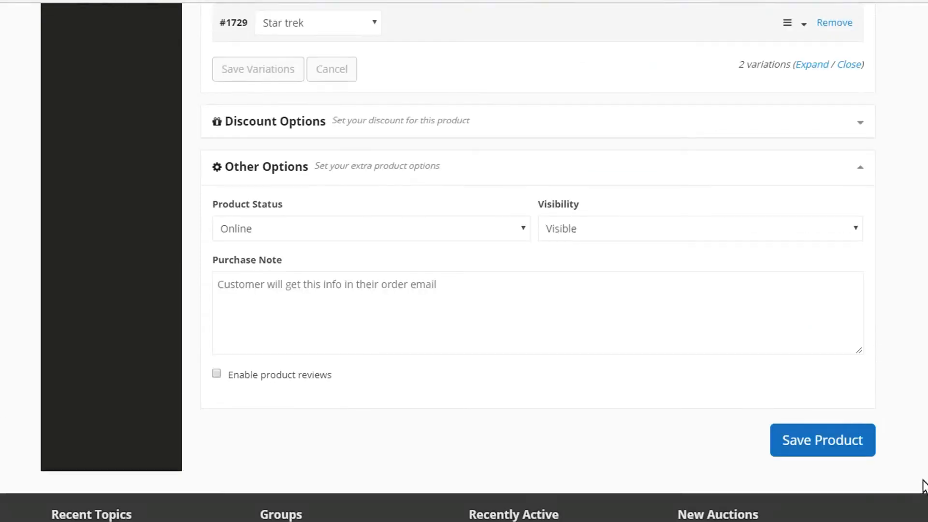
left_click(824, 442)
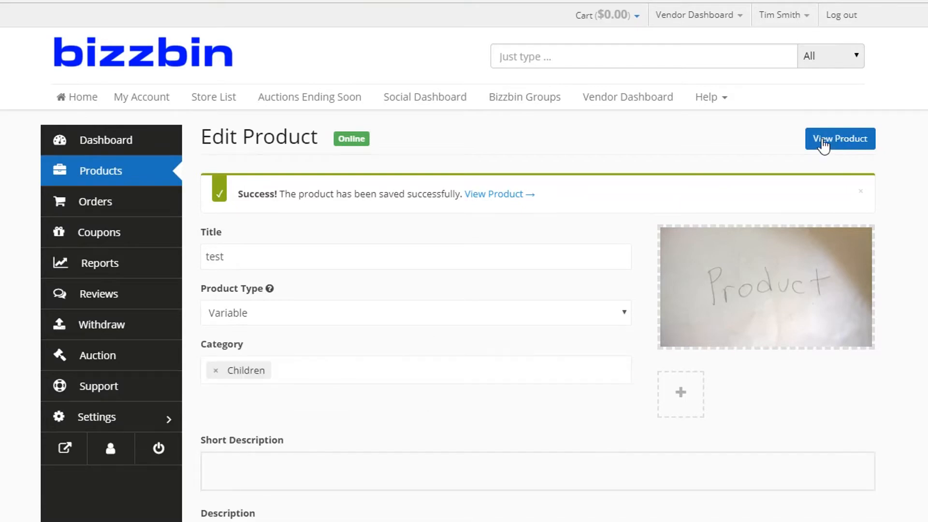
left_click(824, 144)
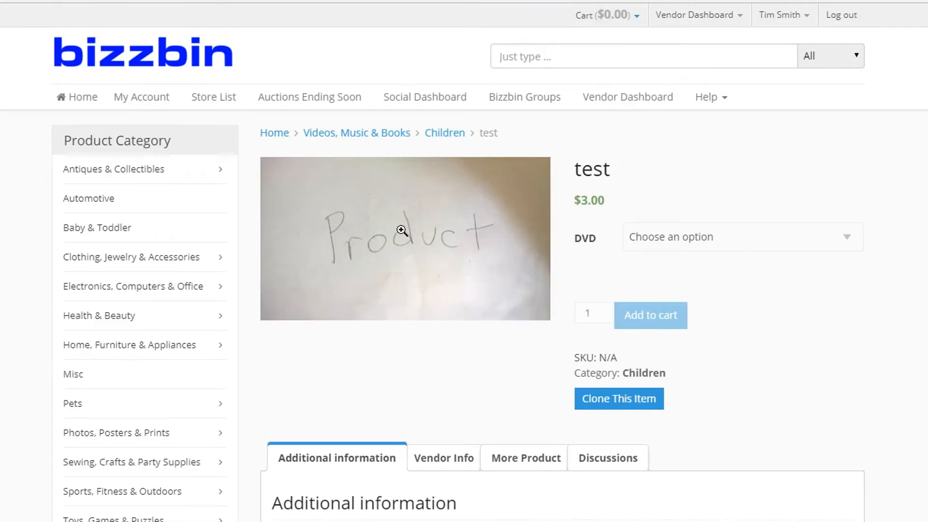
Check the product page with JAWS 2 and with Star trek chosen as the DVD, and look over its additional information
left_click(776, 239)
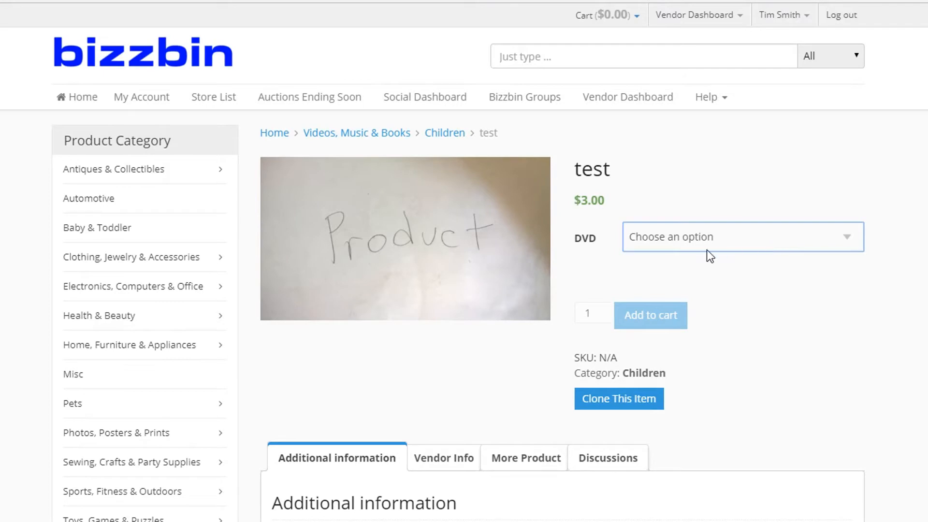
left_click(663, 275)
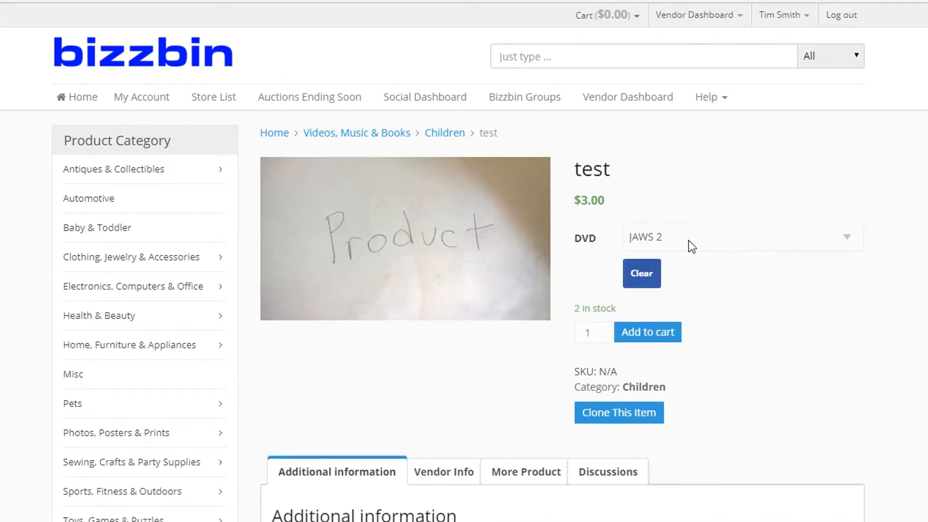
left_click(725, 248)
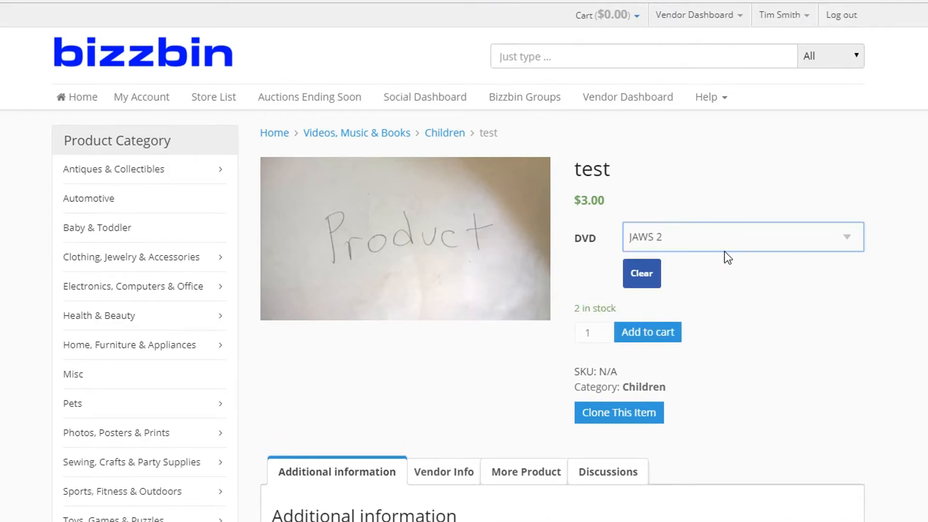
left_click(679, 285)
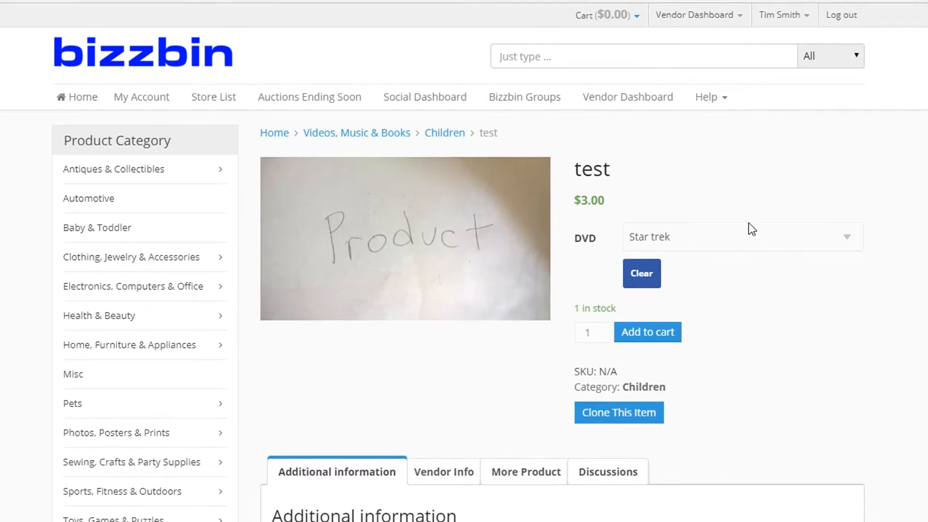
left_click(693, 249)
left_click(749, 320)
scroll(829, 306, "down", 3)
scroll(802, 307, "down", 5)
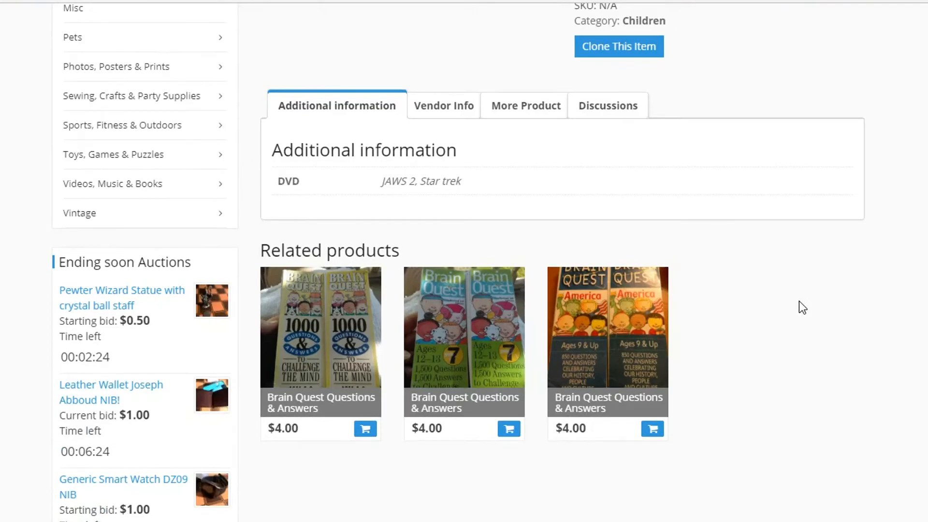
scroll(822, 302, "up", 5)
scroll(921, 279, "up", 3)
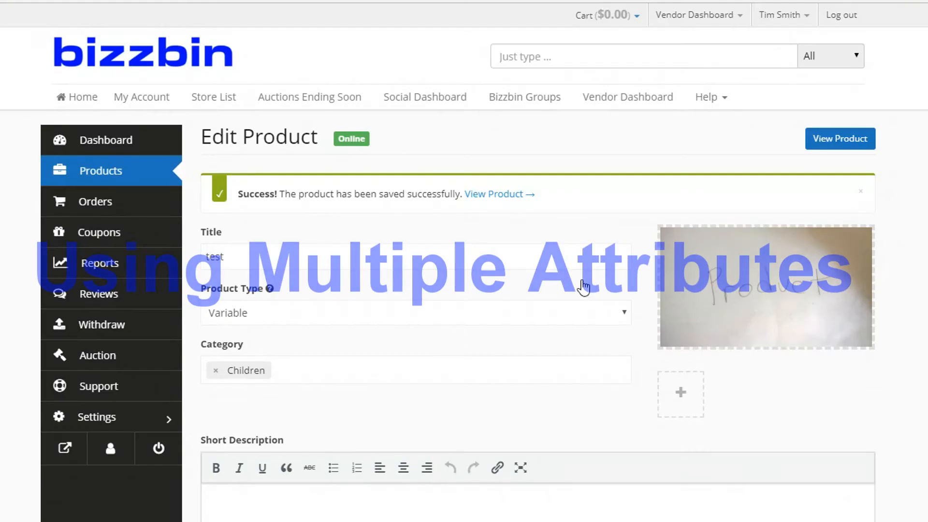
Delete all existing variations of the product and accept both confirmations
scroll(534, 281, "down", 10)
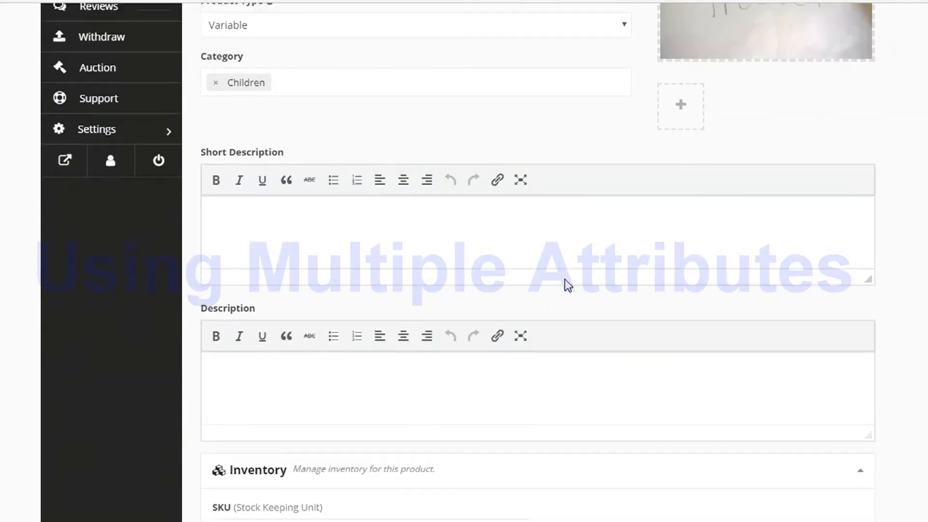
scroll(531, 285, "down", 5)
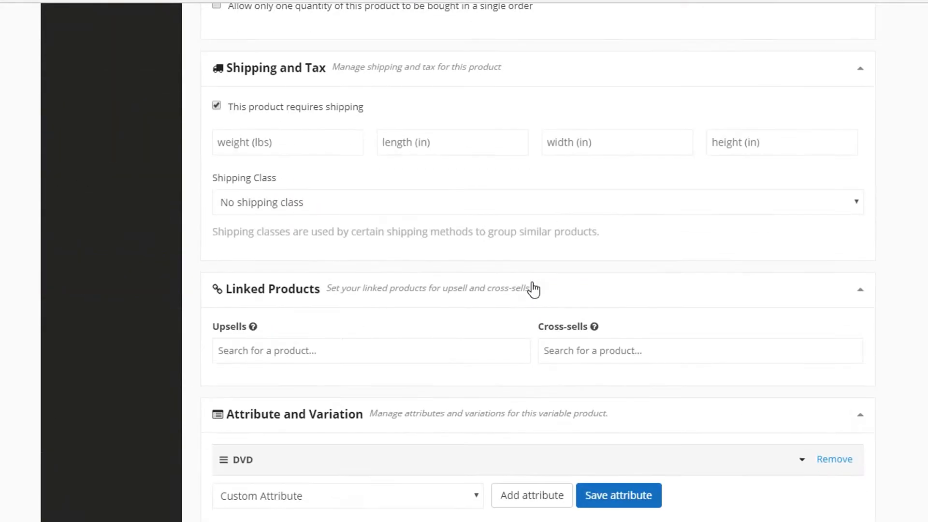
scroll(146, 317, "down", 3)
scroll(147, 315, "down", 5)
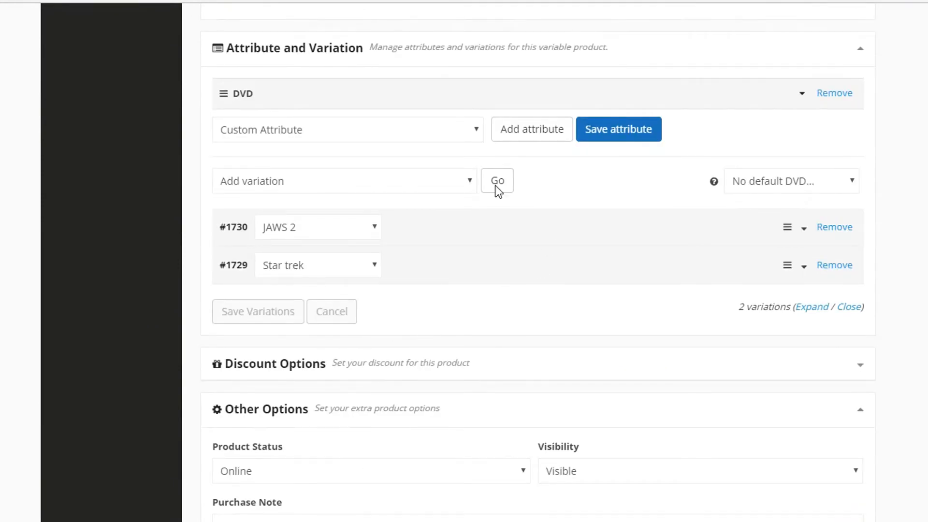
scroll(600, 334, "up", 2)
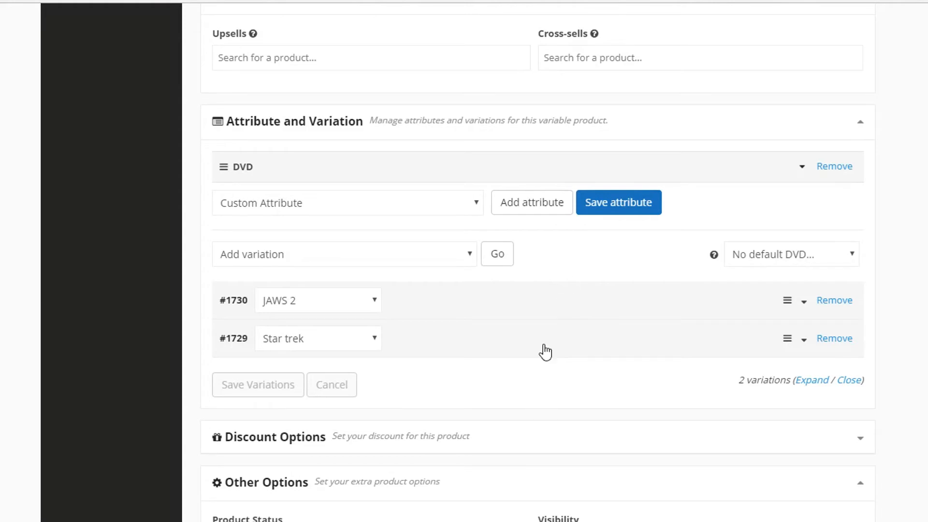
scroll(522, 352, "up", 2)
scroll(564, 343, "down", 2)
left_click(468, 257)
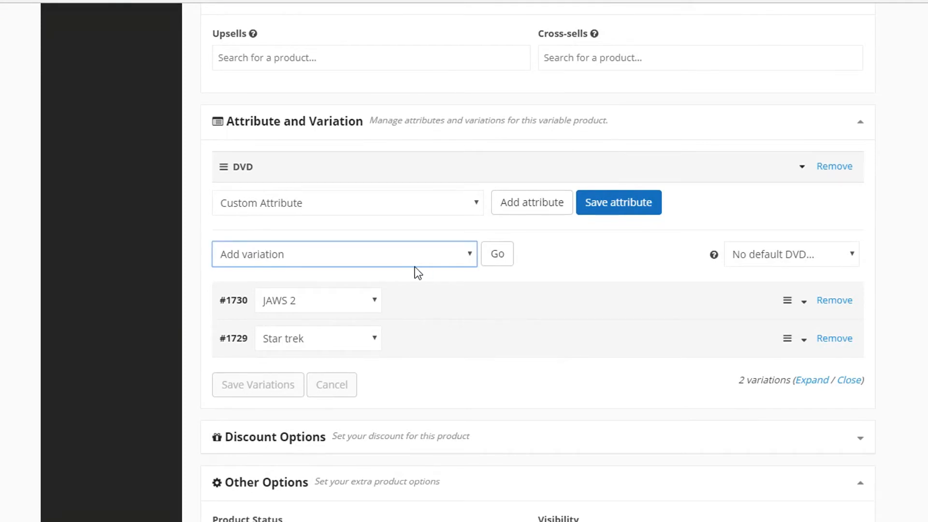
left_click(341, 305)
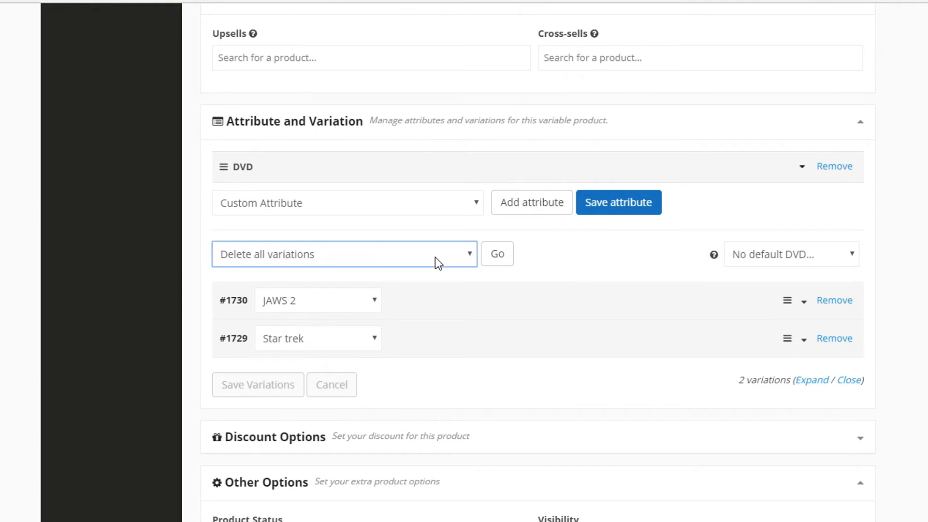
left_click(509, 258)
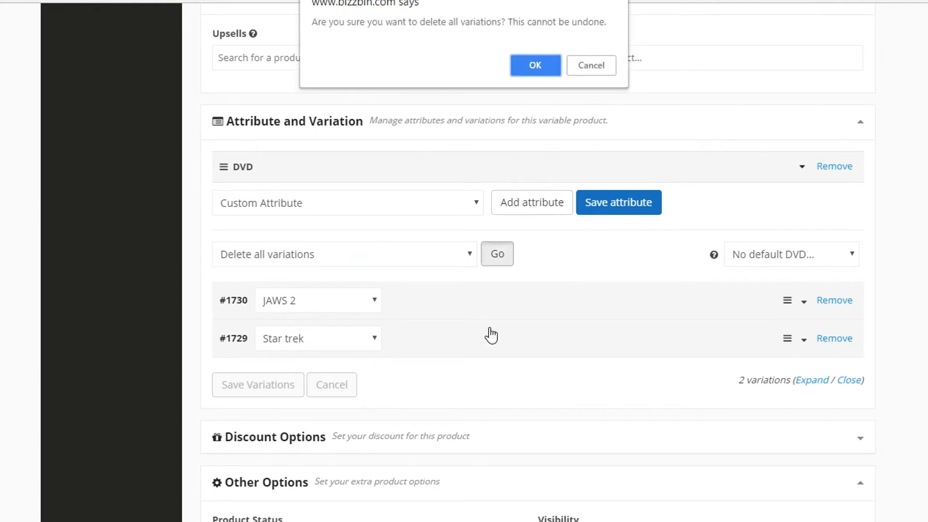
left_click(546, 71)
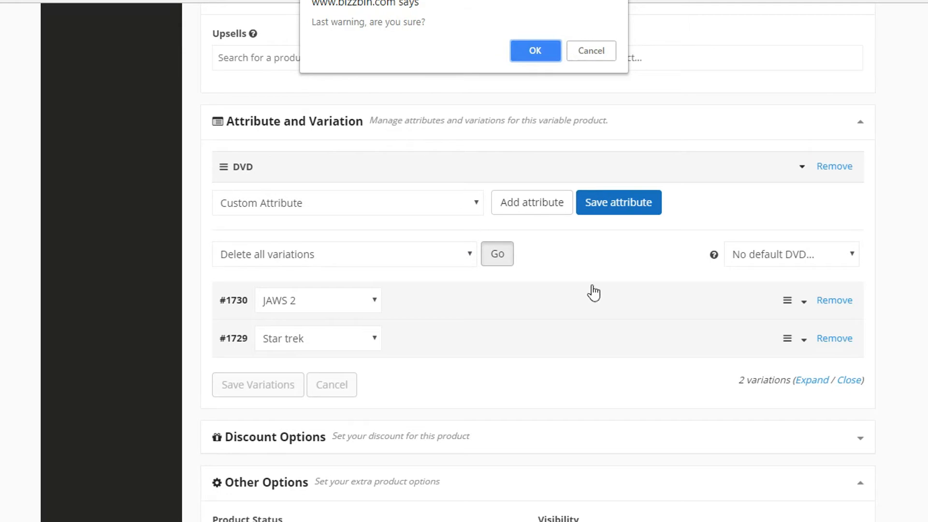
left_click(551, 51)
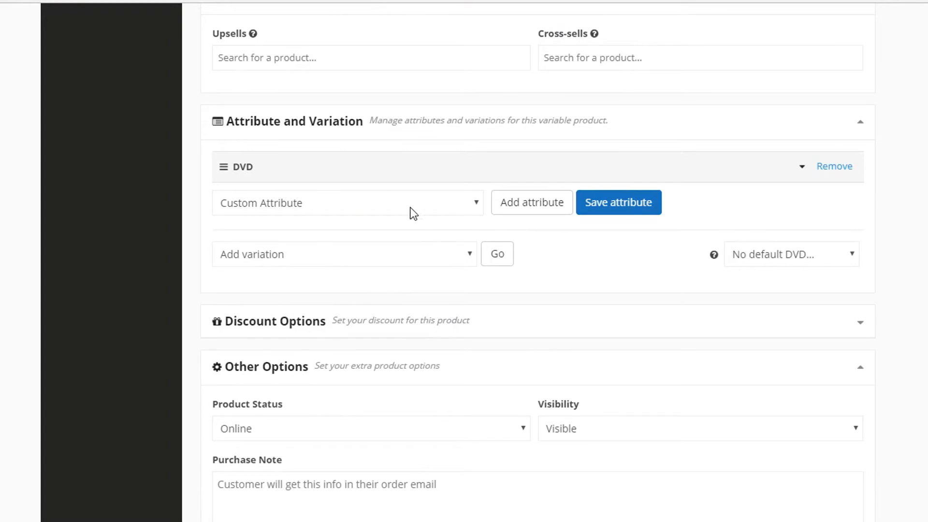
Add a second custom attribute to the product and name it Condition
left_click(366, 201)
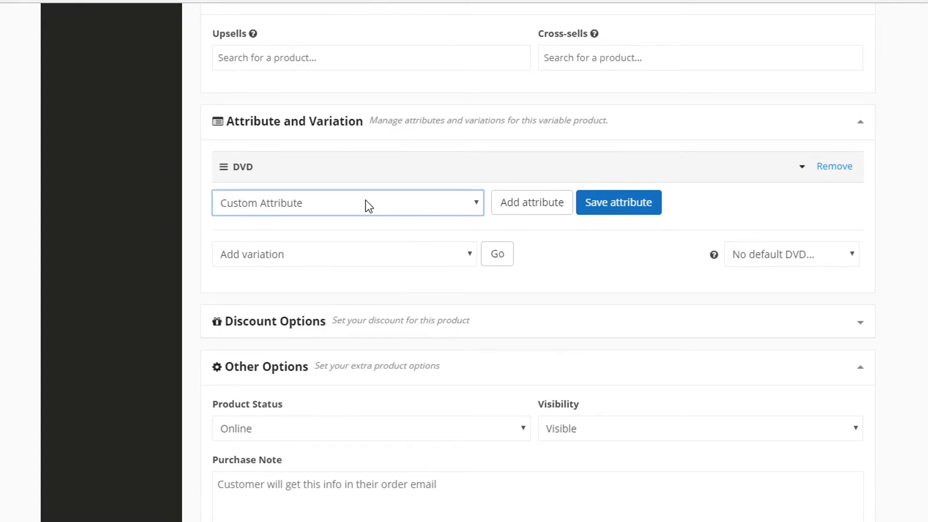
left_click(547, 210)
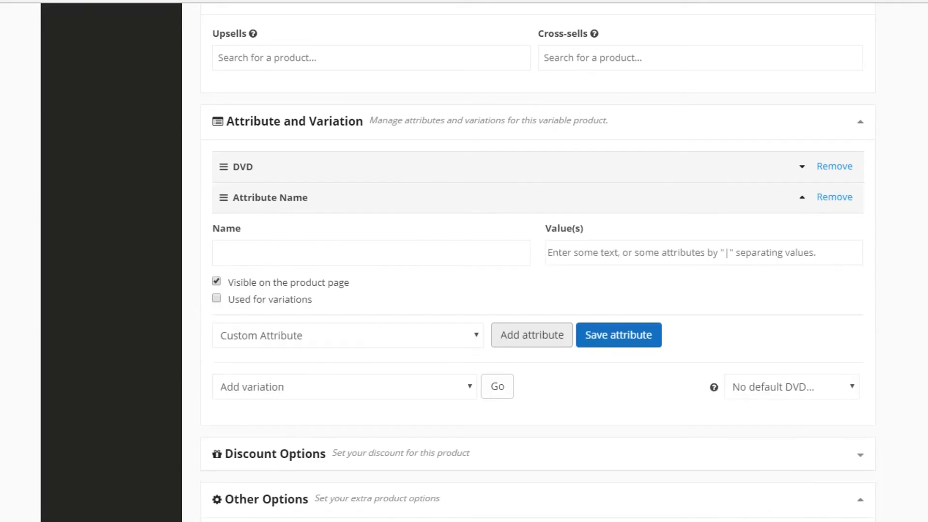
type("NEW")
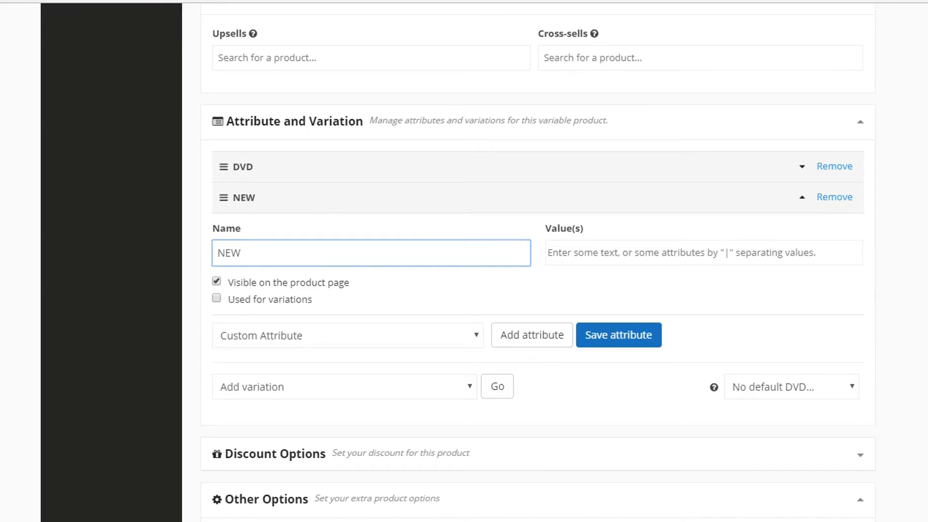
left_click_drag(242, 252, 210, 254)
type("Condition")
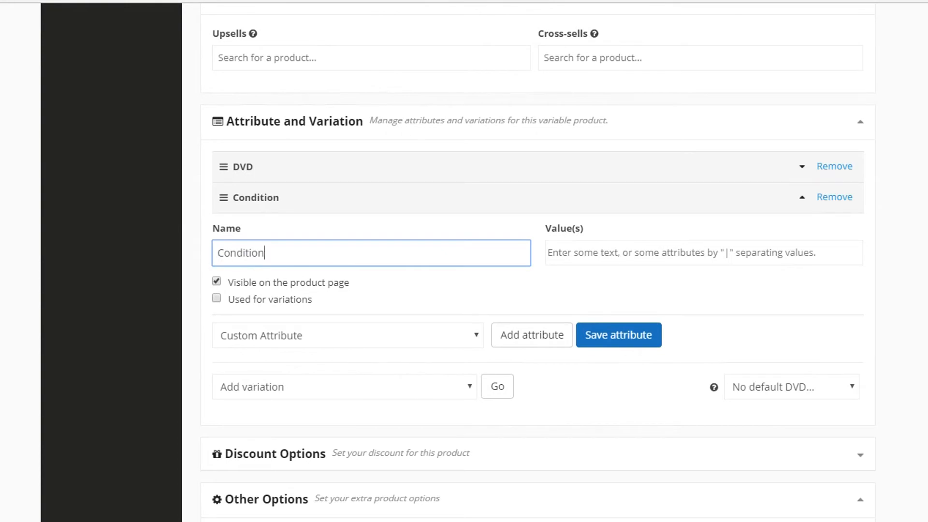
Give the Condition attribute the values NEW and Used, enable it for variations and save the attributes
left_click(564, 253)
type("NEW")
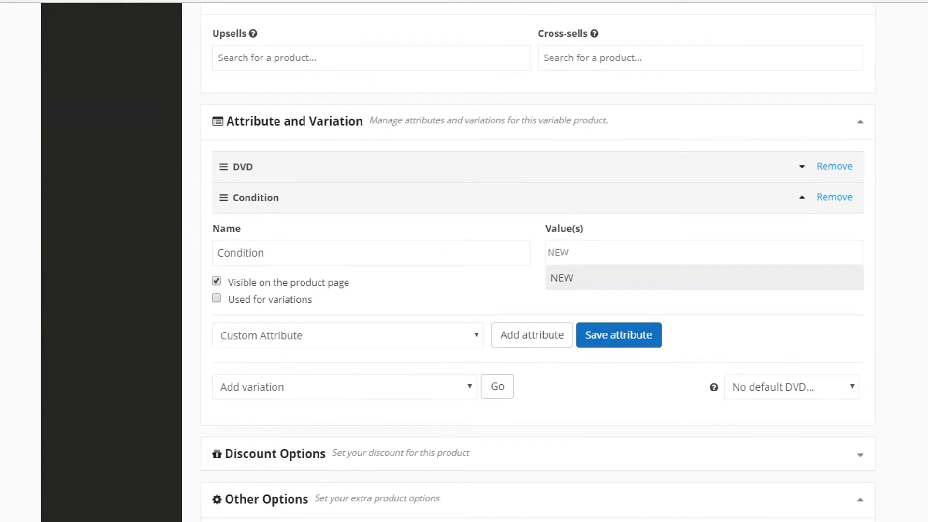
key("Return")
type("Used")
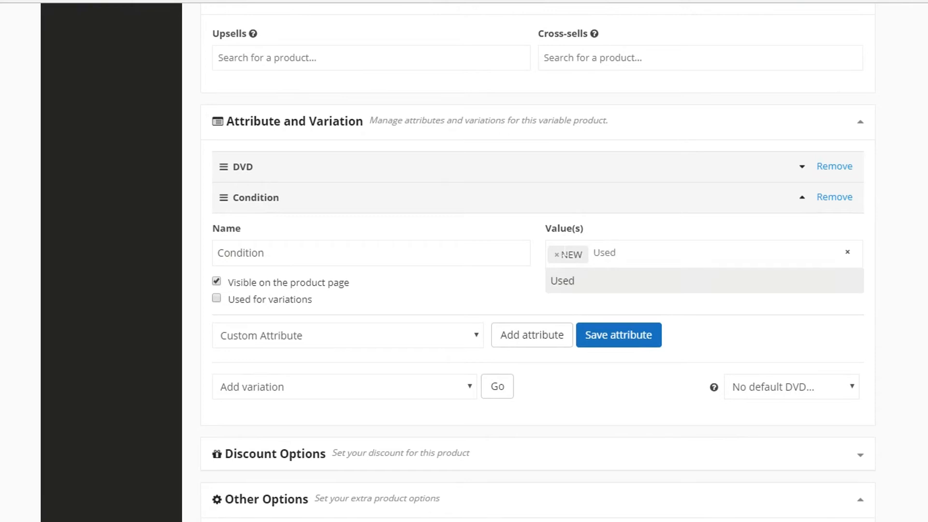
key("Return")
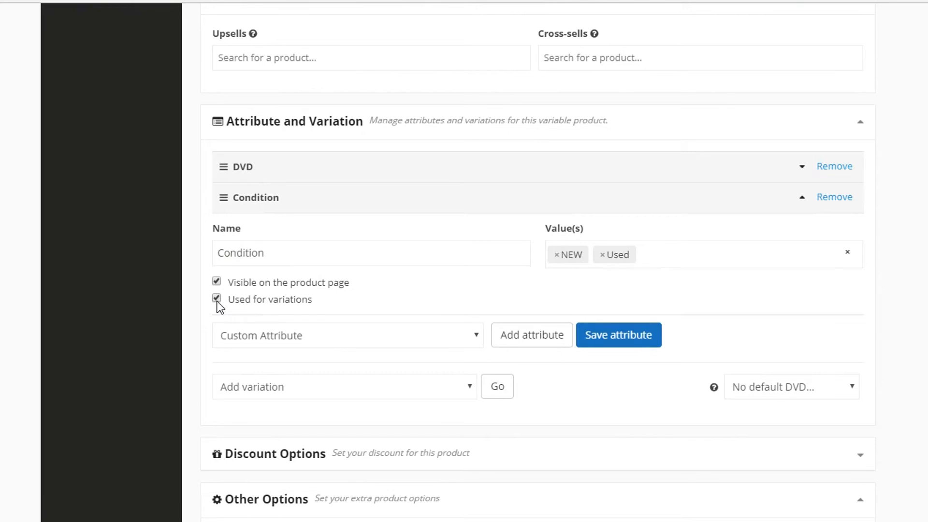
left_click(635, 339)
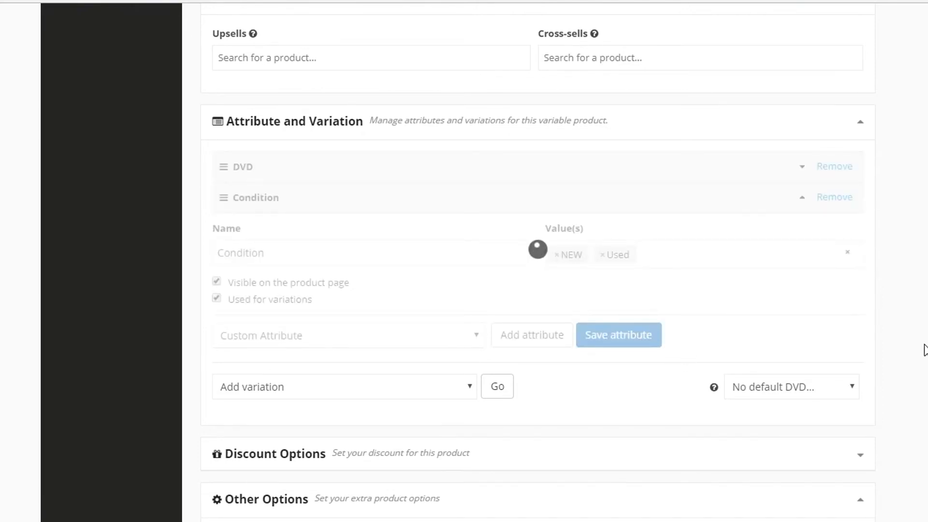
Create variations from all attributes so every DVD is combined with every Condition value
scroll(921, 349, "down", 3)
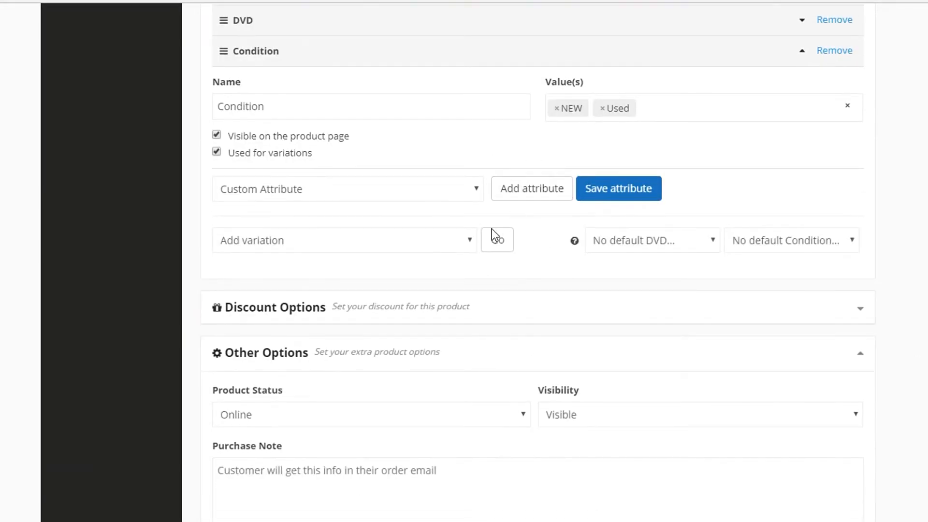
left_click(337, 250)
left_click(312, 273)
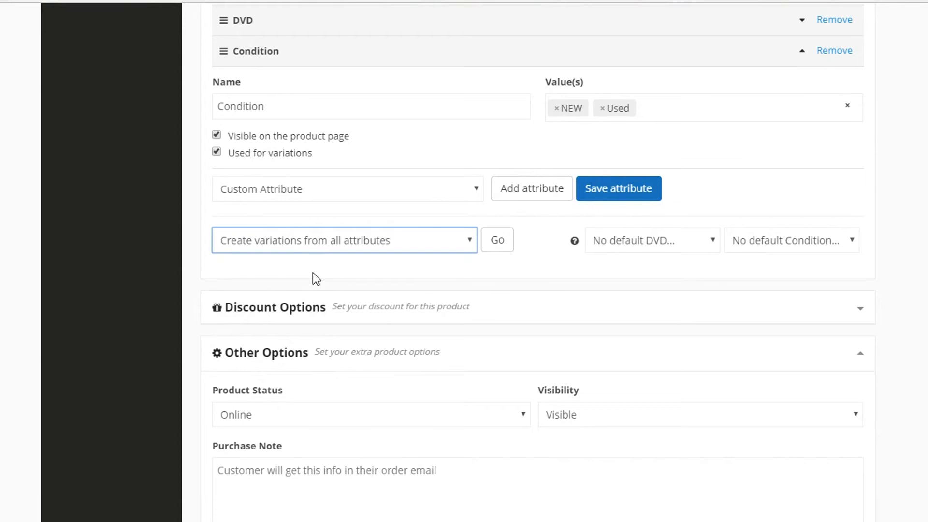
left_click(502, 242)
left_click(530, 83)
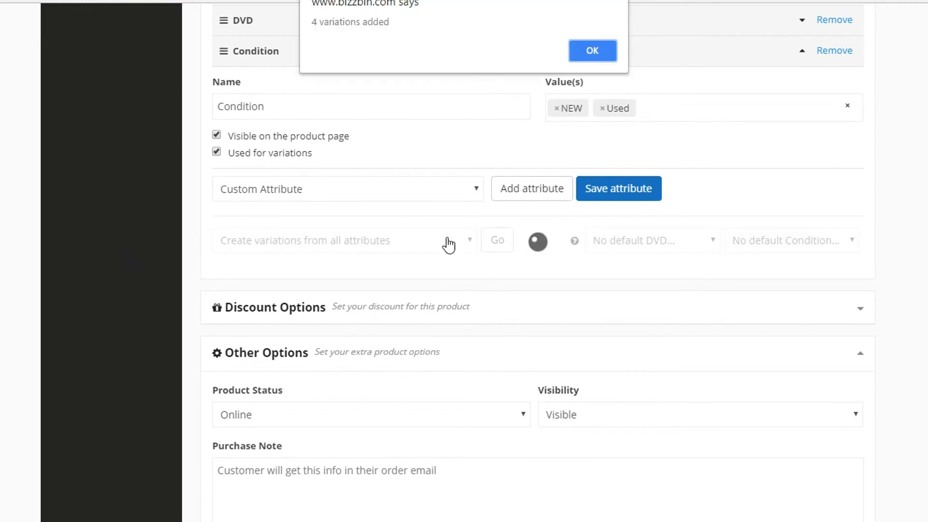
left_click(587, 48)
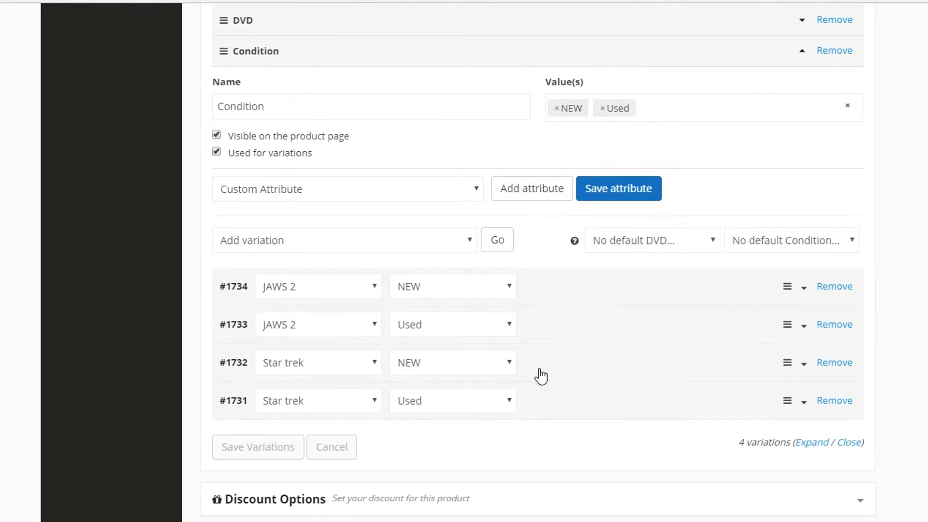
Look over the JAWS 2 NEW variation's fields and bulk-toggle Manage stock for all variations
left_click(561, 300)
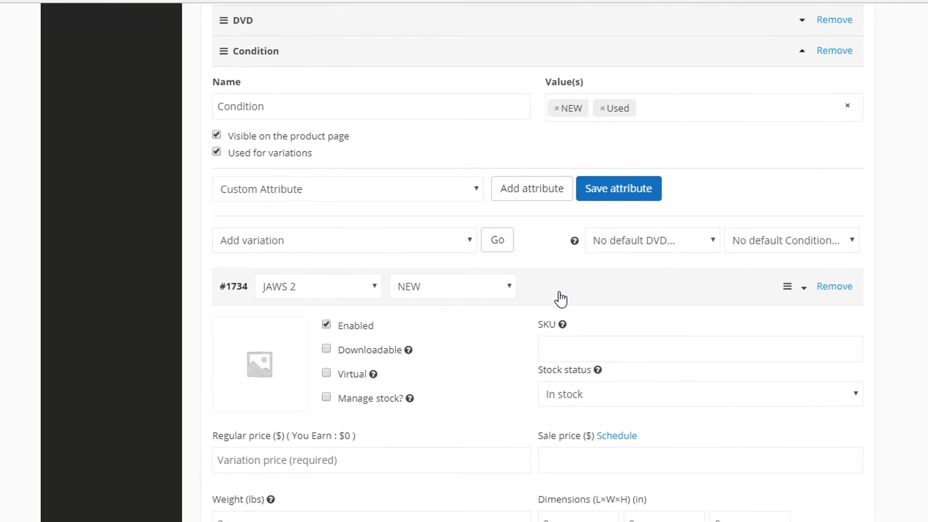
scroll(456, 346, "down", 3)
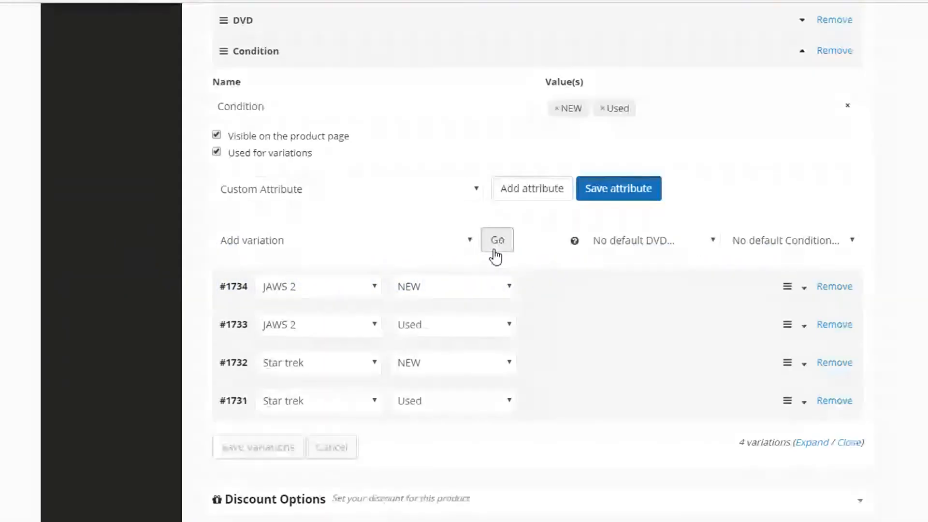
left_click(451, 240)
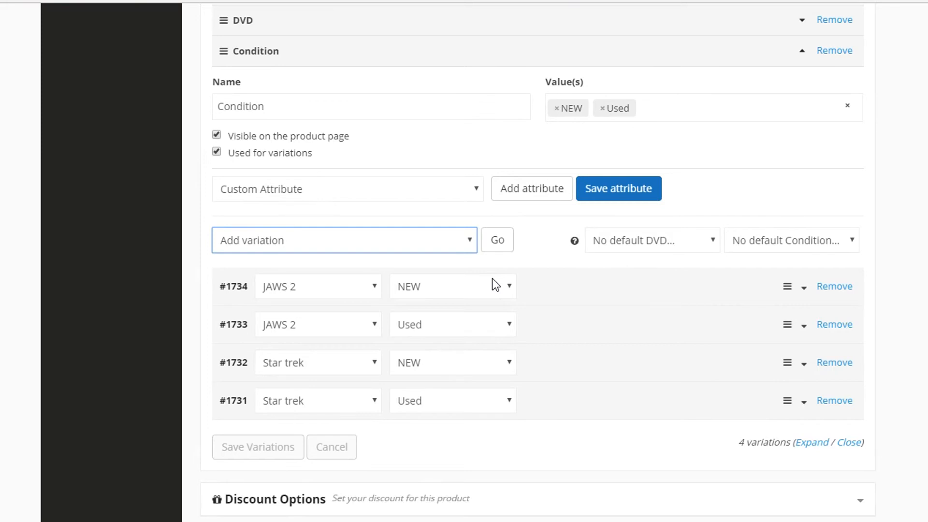
left_click(263, 410)
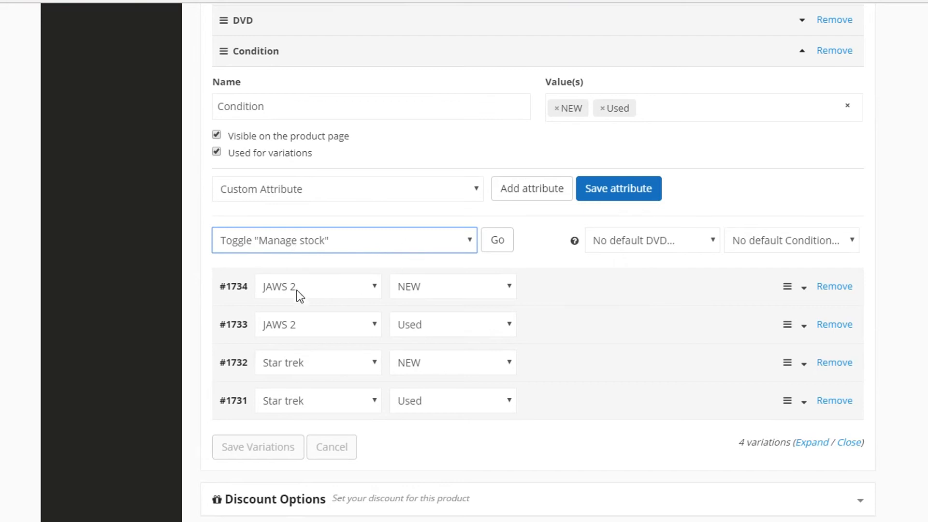
left_click(571, 290)
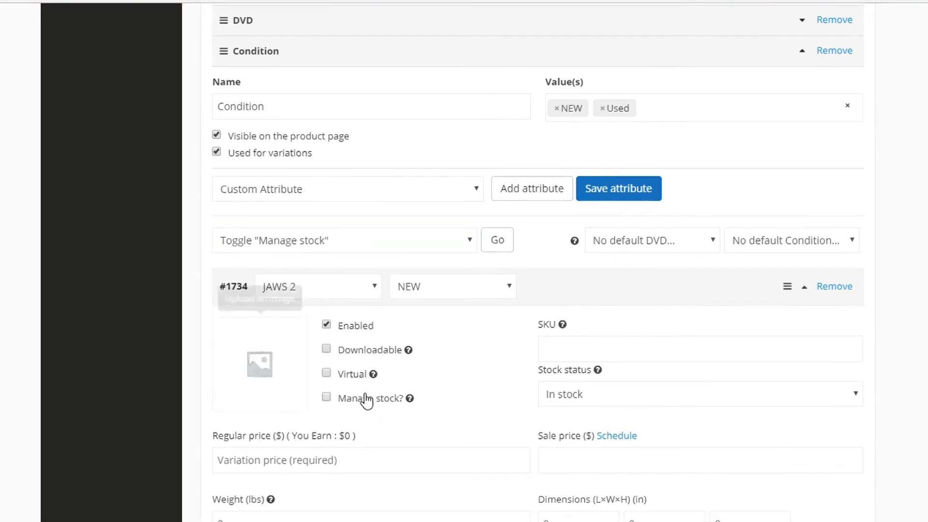
left_click(563, 284)
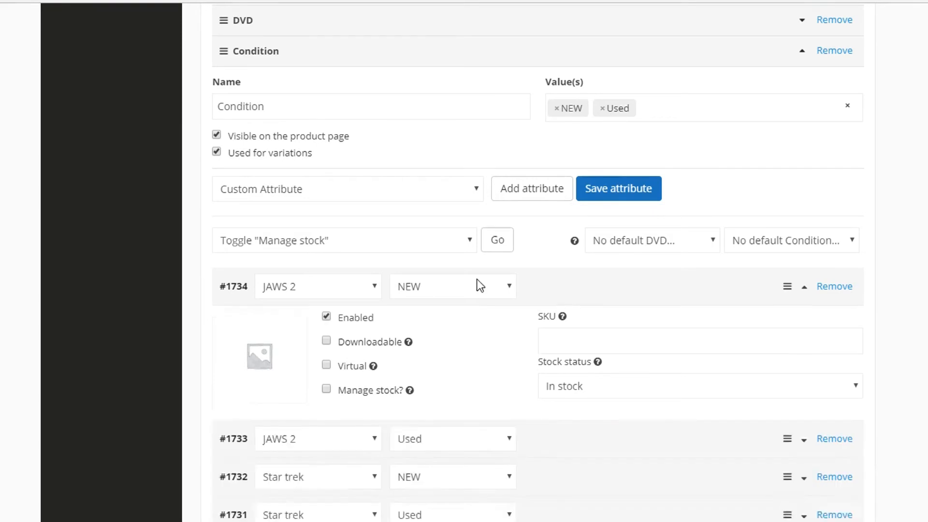
left_click(501, 239)
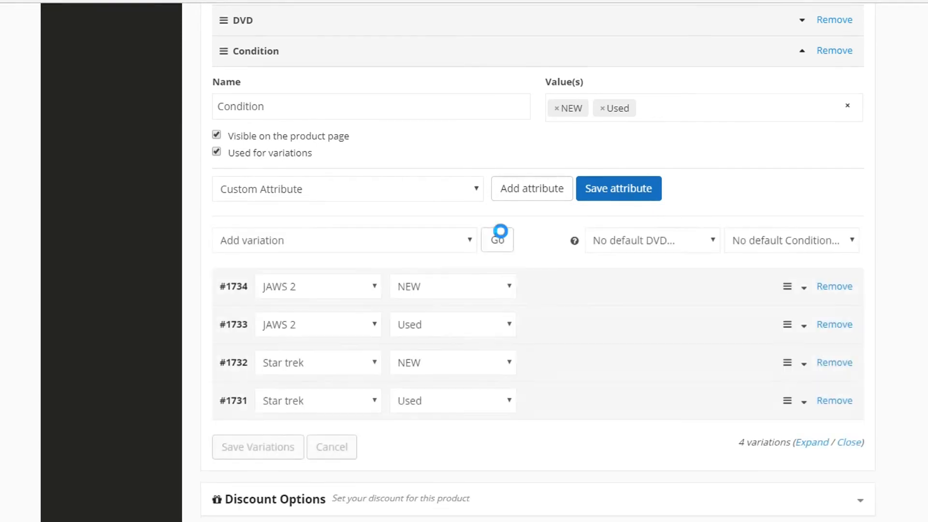
Set the stock quantity of all variations to 2 with a bulk action
left_click(471, 240)
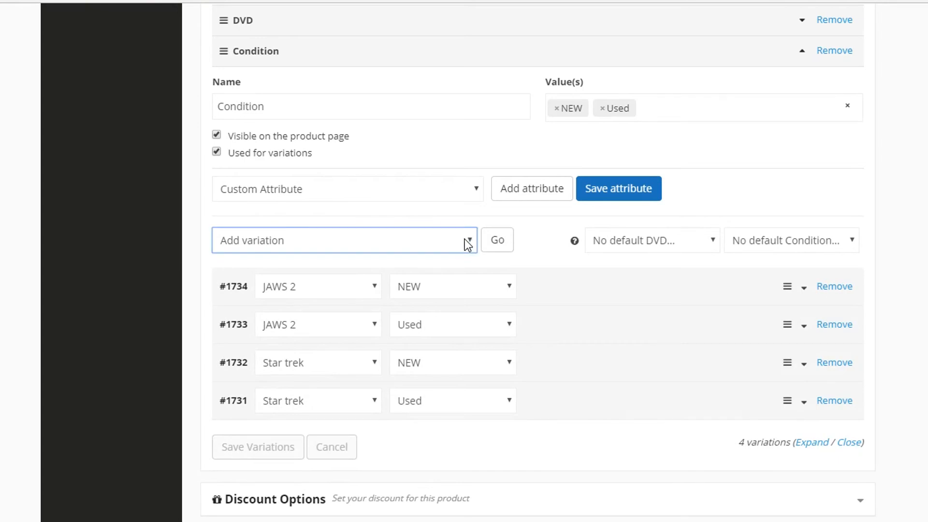
left_click(281, 502)
left_click(505, 244)
type("2")
left_click(537, 83)
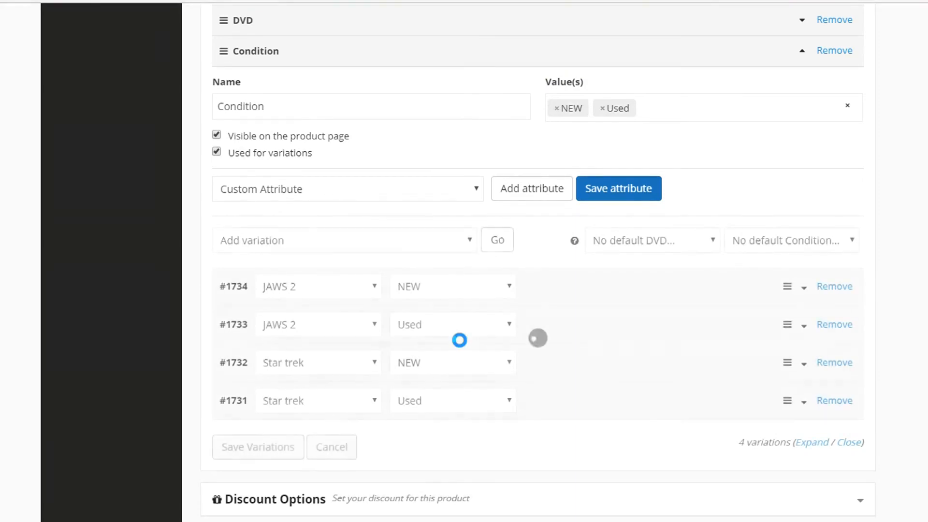
Set the regular price of all variations to $3 in bulk, and expand the JAWS 2 NEW variation to check its settings
left_click(465, 246)
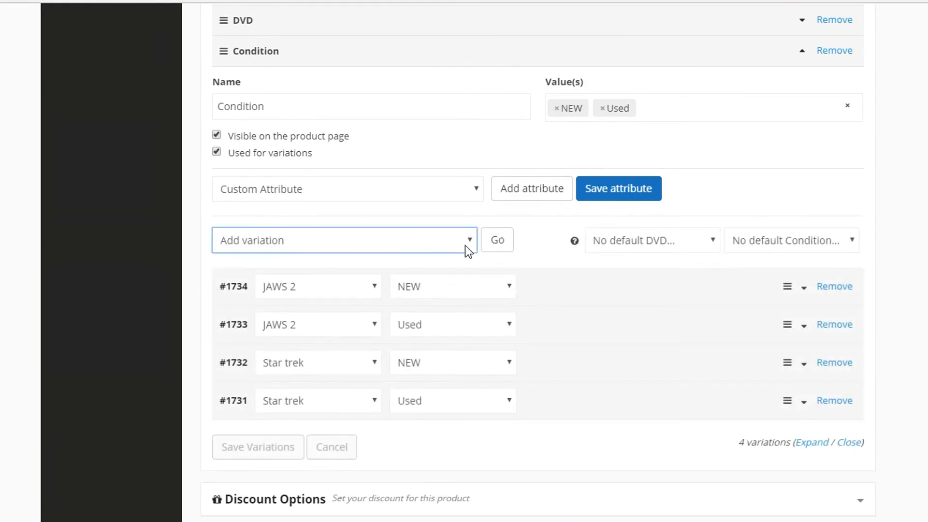
left_click(447, 253)
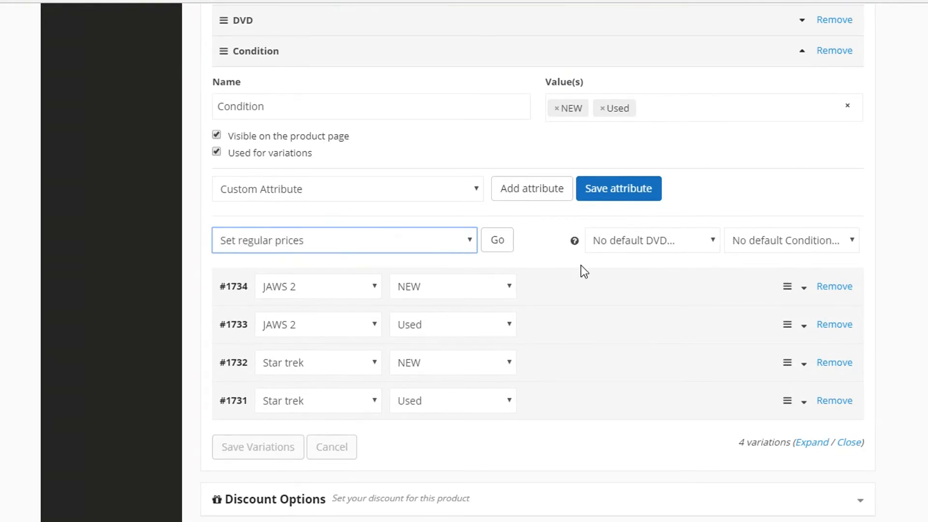
left_click(506, 243)
type("5")
left_click(527, 80)
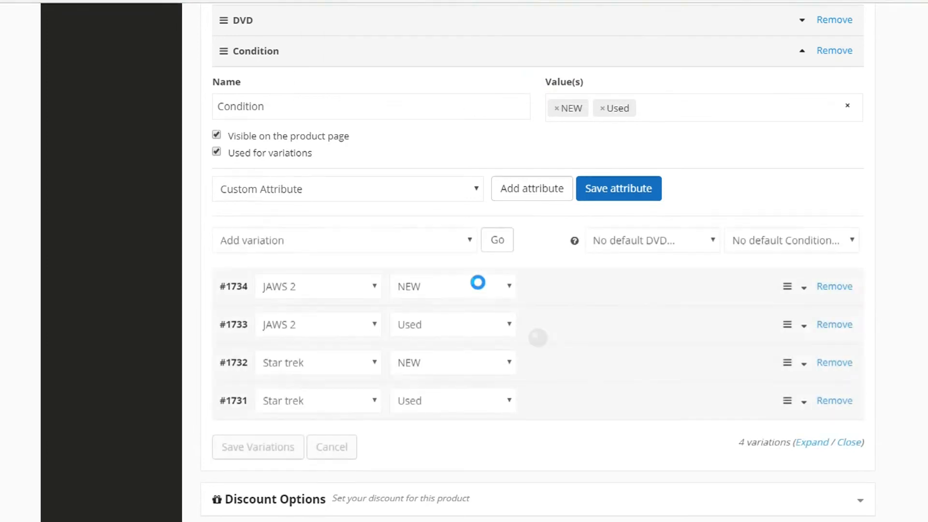
left_click(553, 293)
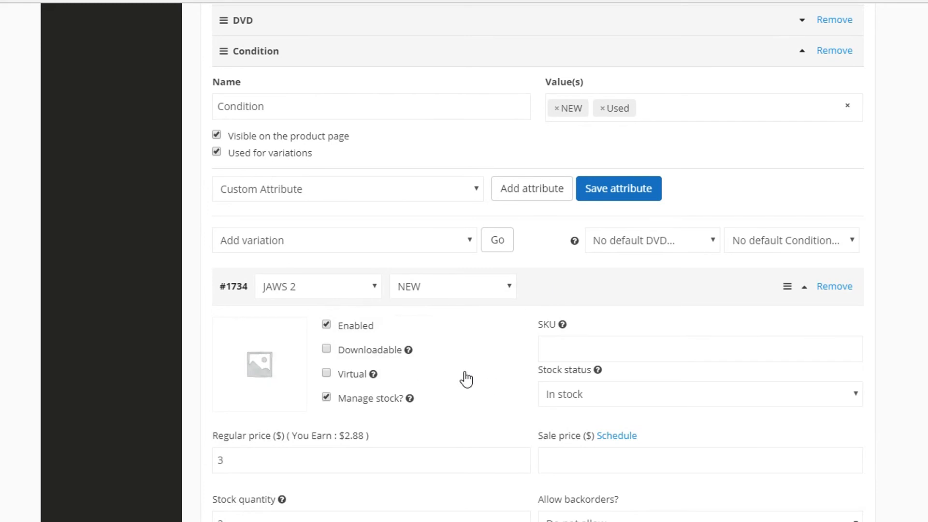
scroll(466, 377, "down", 2)
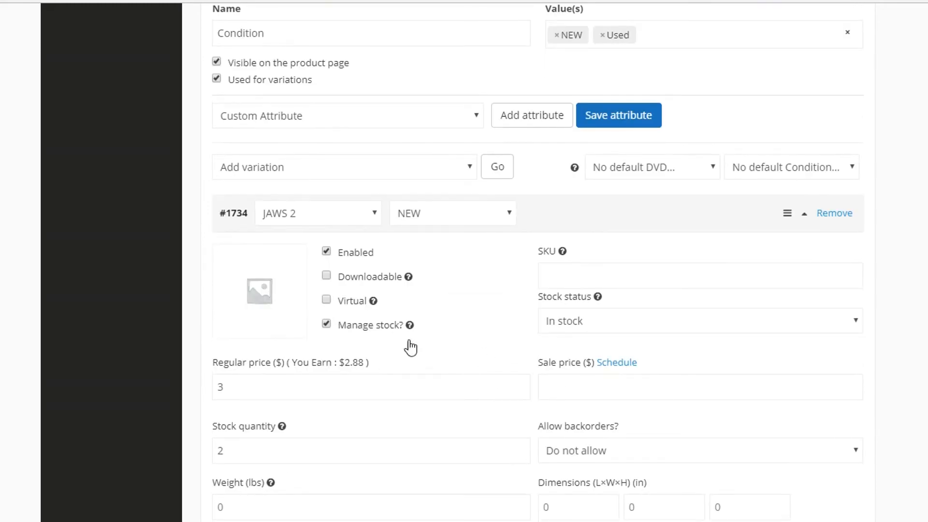
Set the regular price of the JAWS 2 Used and Star trek Used variations to $2 and save the variations
left_click(578, 225)
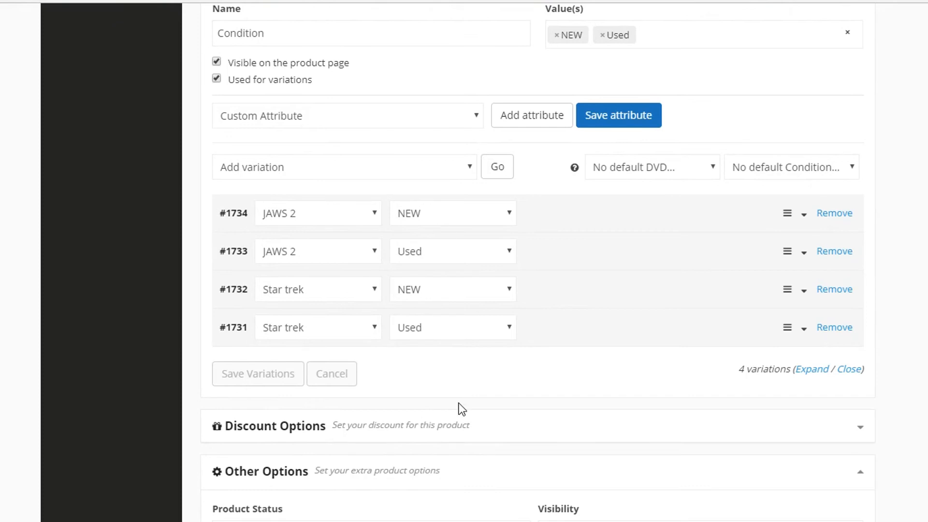
left_click(543, 258)
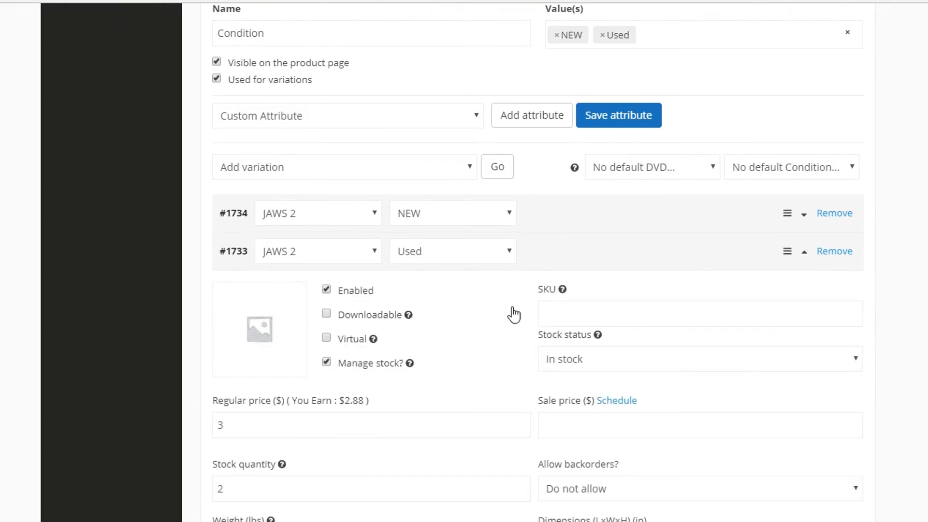
scroll(508, 383, "down", 2)
left_click(223, 352)
left_click_drag(223, 351, 182, 358)
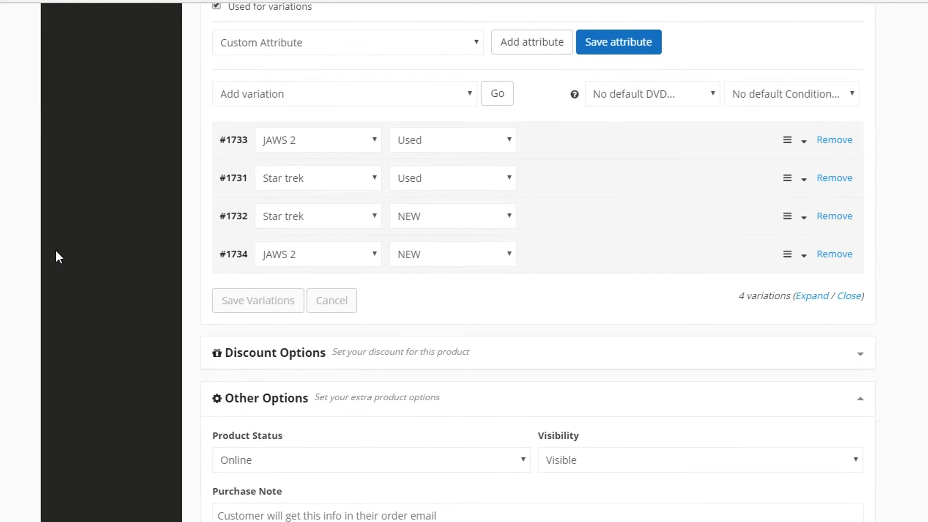
Check the price and stock settings of the Star trek Used and JAWS 2 Used variations
scroll(55, 249, "up", 2)
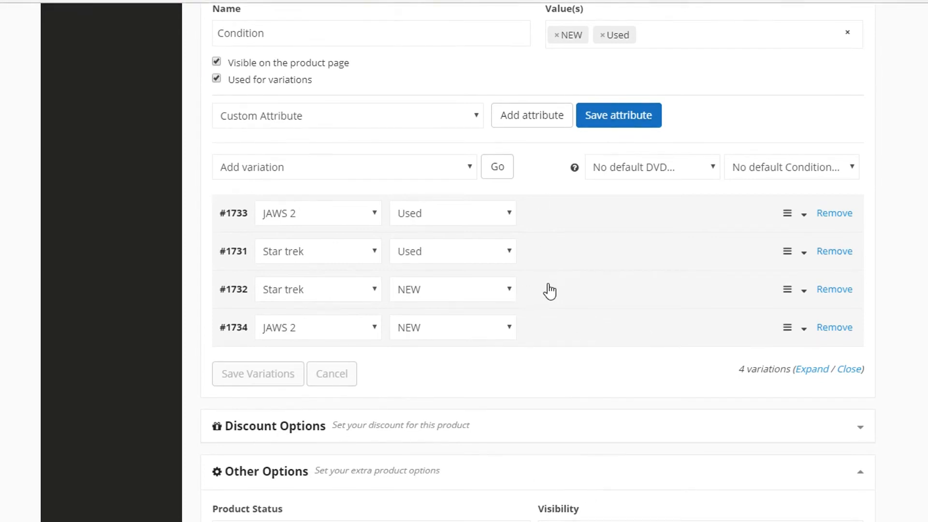
left_click(542, 265)
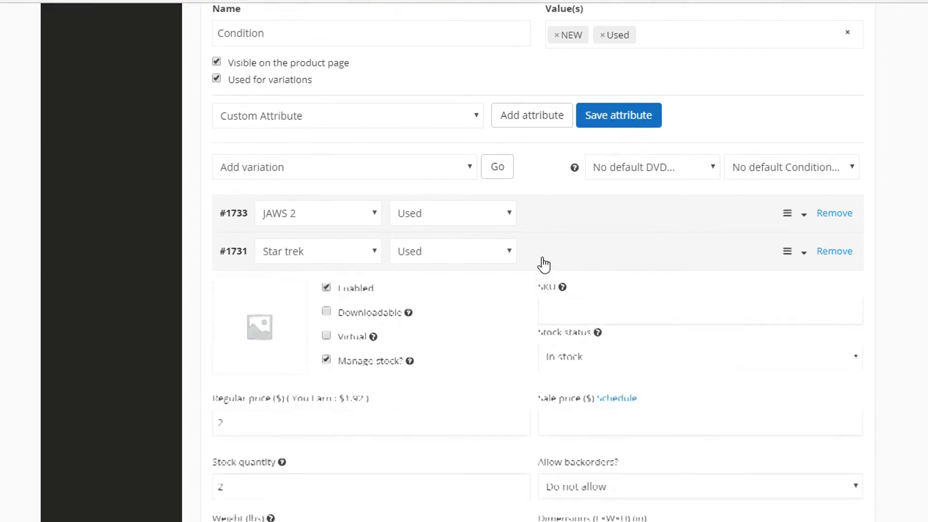
left_click(541, 218)
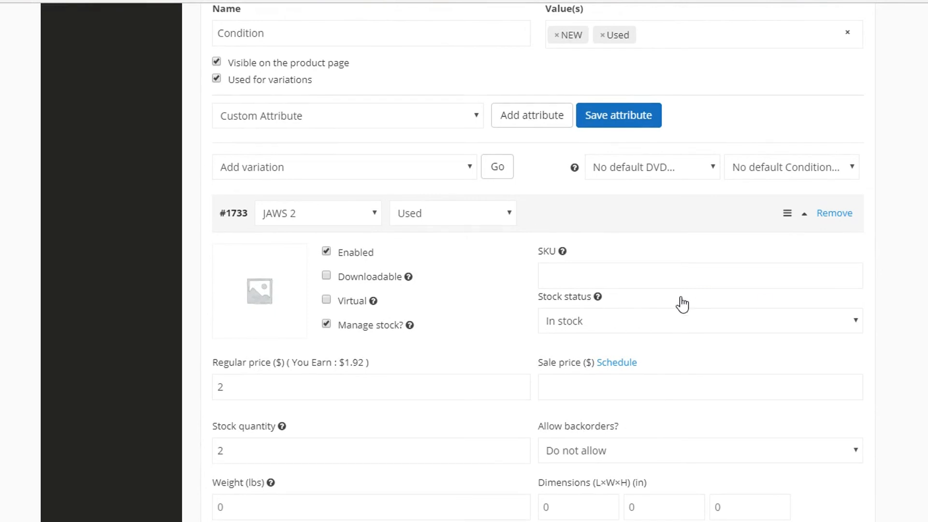
scroll(504, 375, "down", 8)
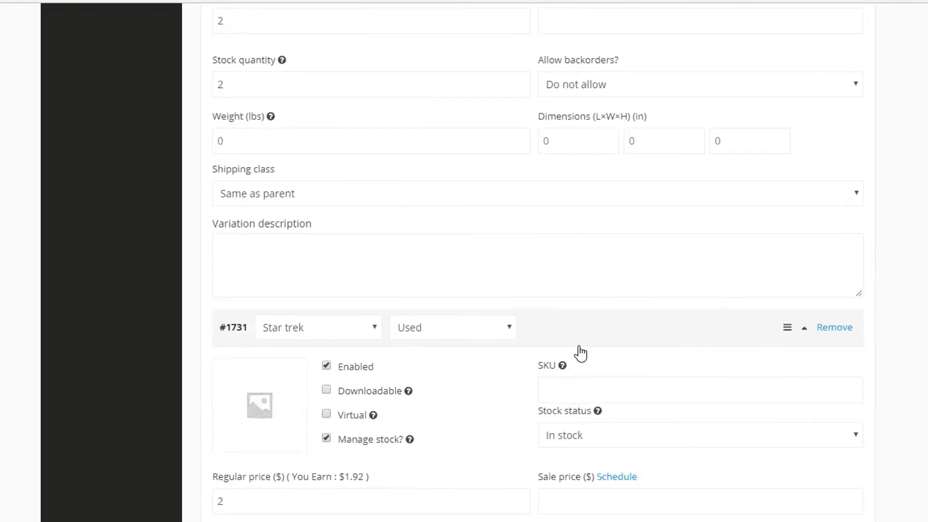
scroll(582, 353, "up", 8)
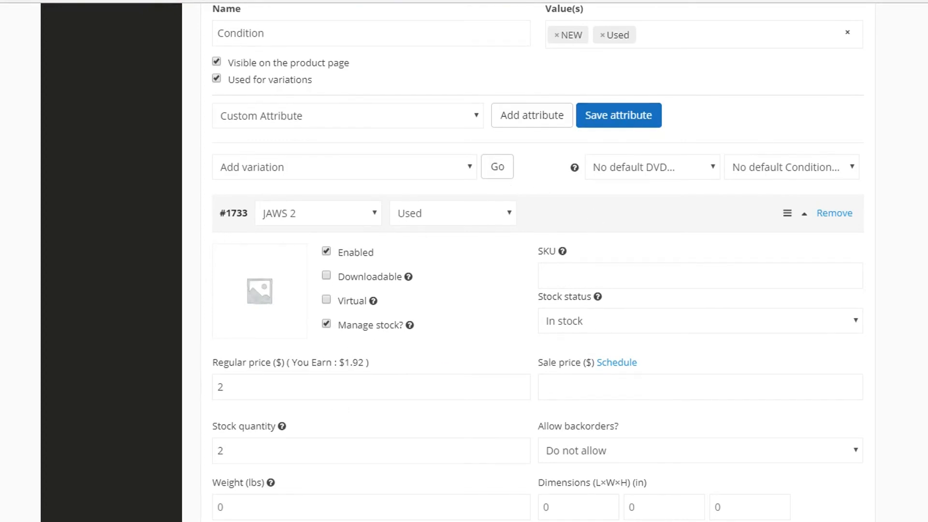
left_click(562, 217)
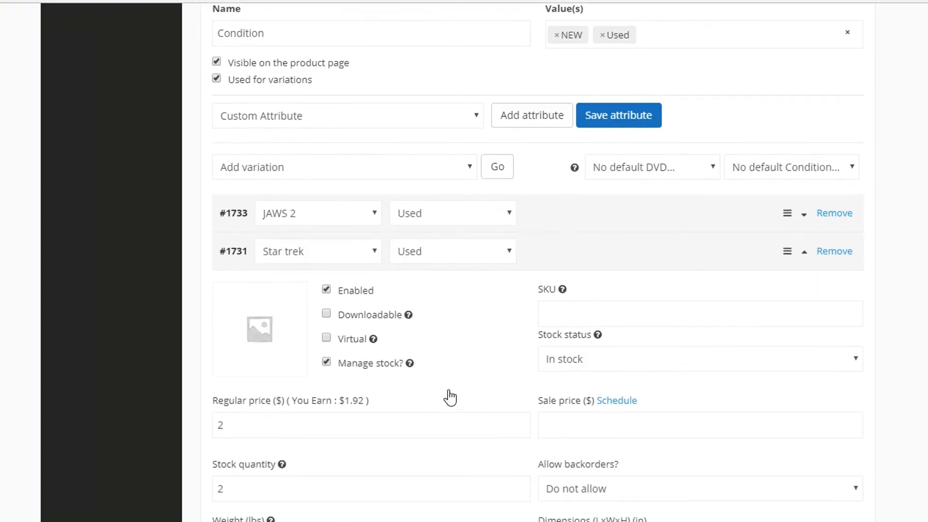
scroll(452, 397, "down", 2)
scroll(490, 315, "down", 2)
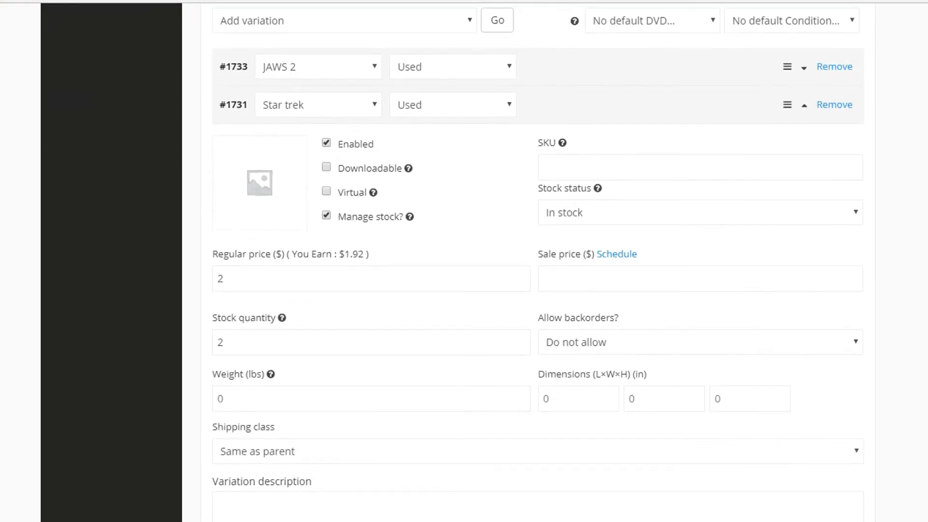
left_click(564, 117)
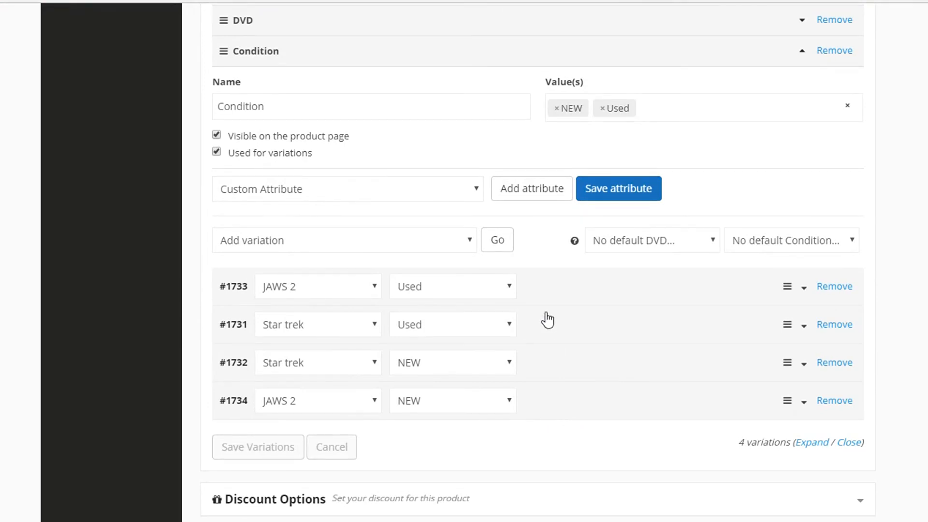
Assign the Image 1 picture from the media library to the JAWS 2 Used variation
left_click(555, 296)
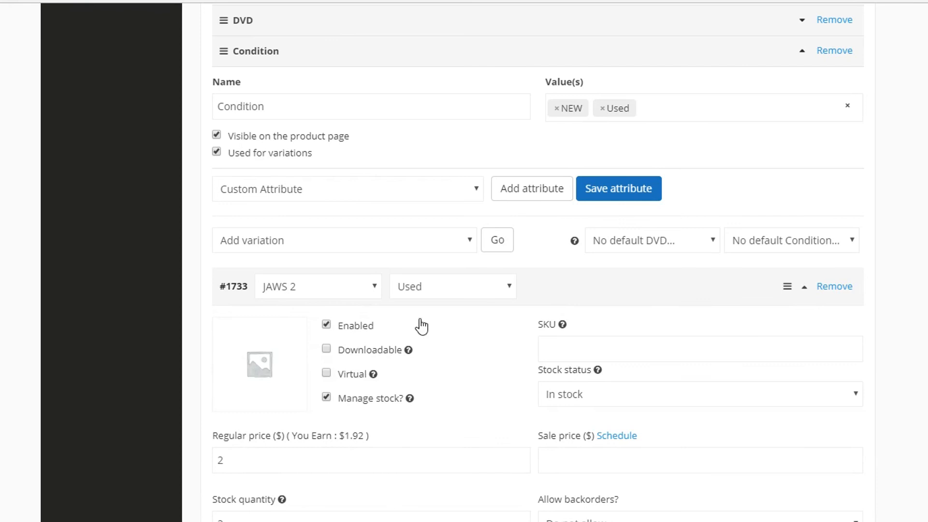
left_click(259, 370)
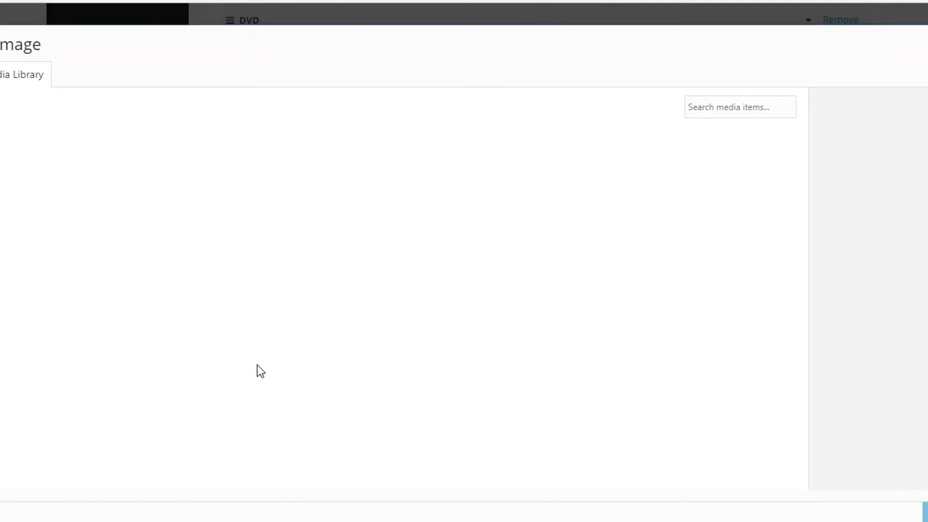
left_click(87, 182)
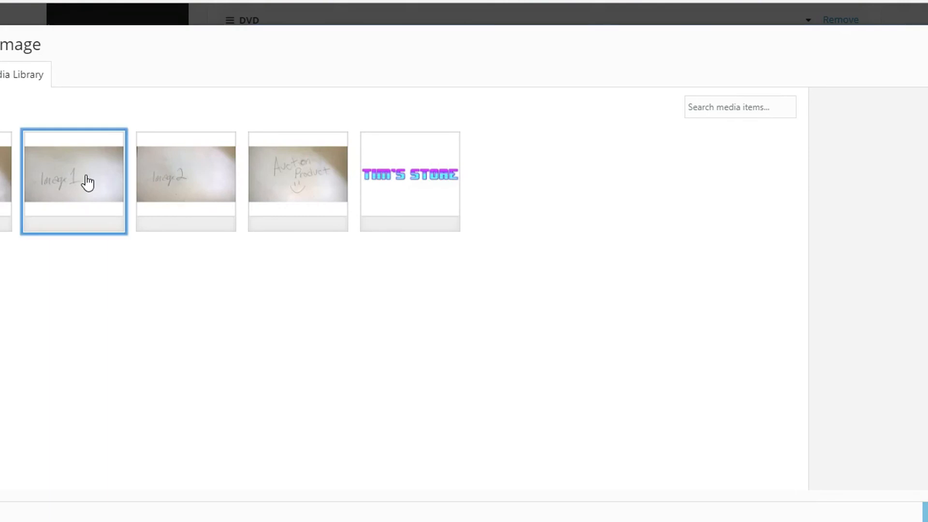
left_click(926, 513)
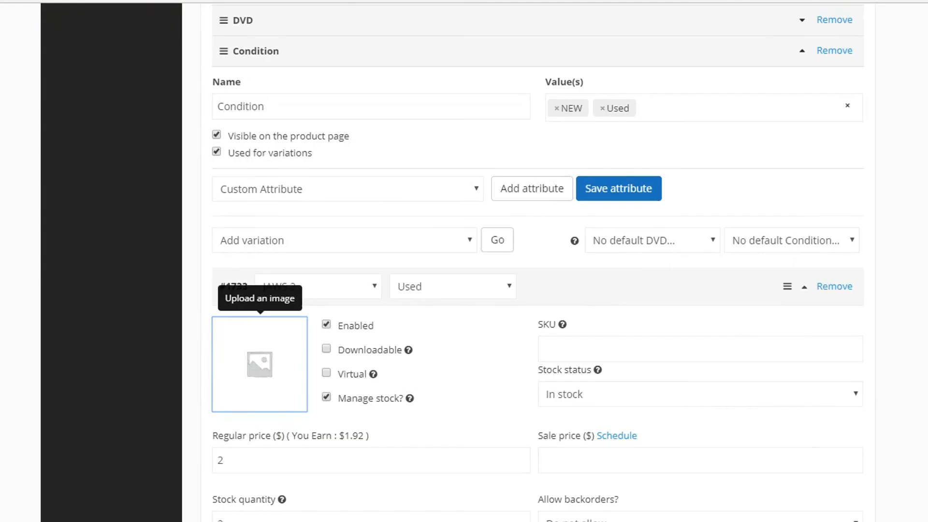
left_click(570, 289)
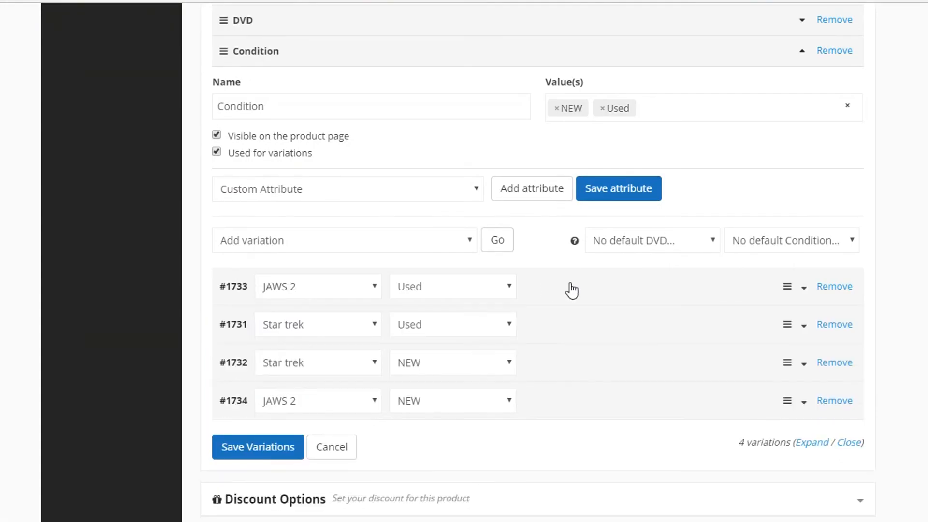
Assign the Image 1 picture from the media library to the JAWS 2 NEW variation
left_click(534, 405)
left_click(259, 478)
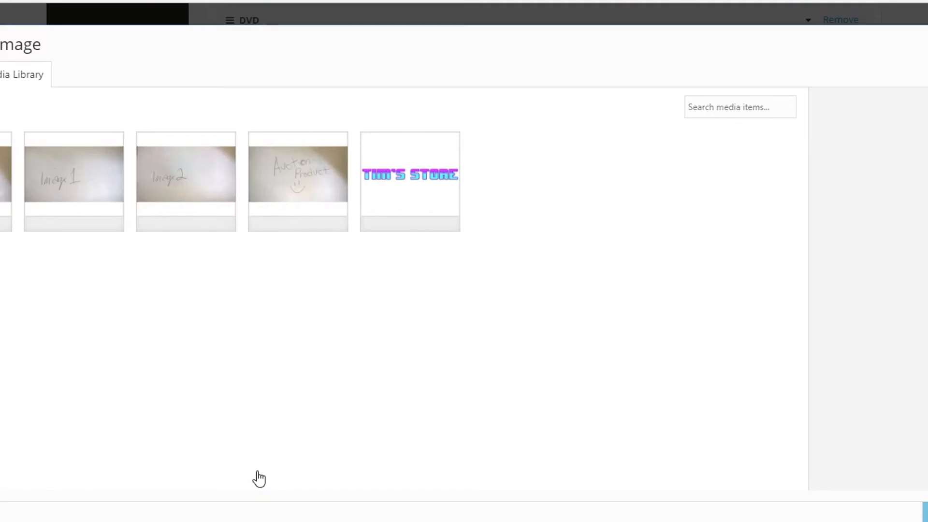
left_click(92, 213)
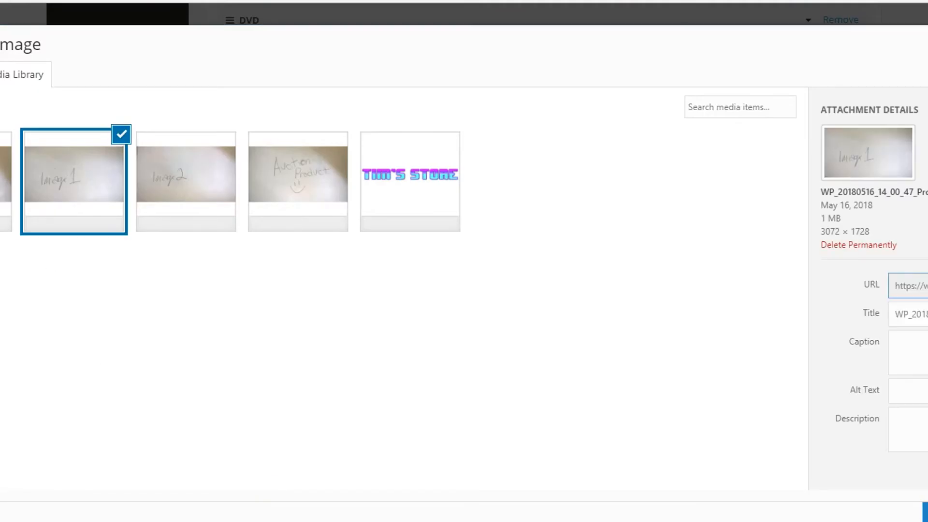
left_click(925, 514)
Assign the Image 2 picture from the media library to the Star trek Used variation
left_click(581, 367)
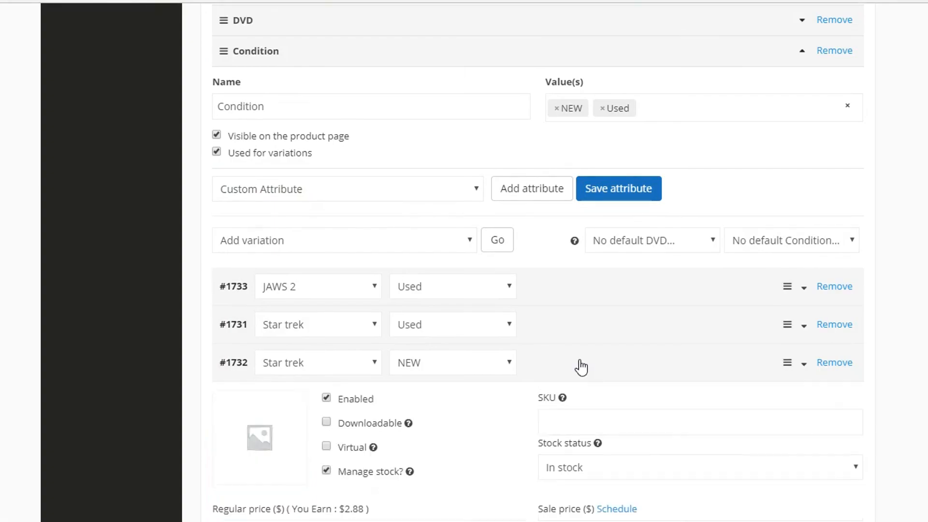
left_click(584, 327)
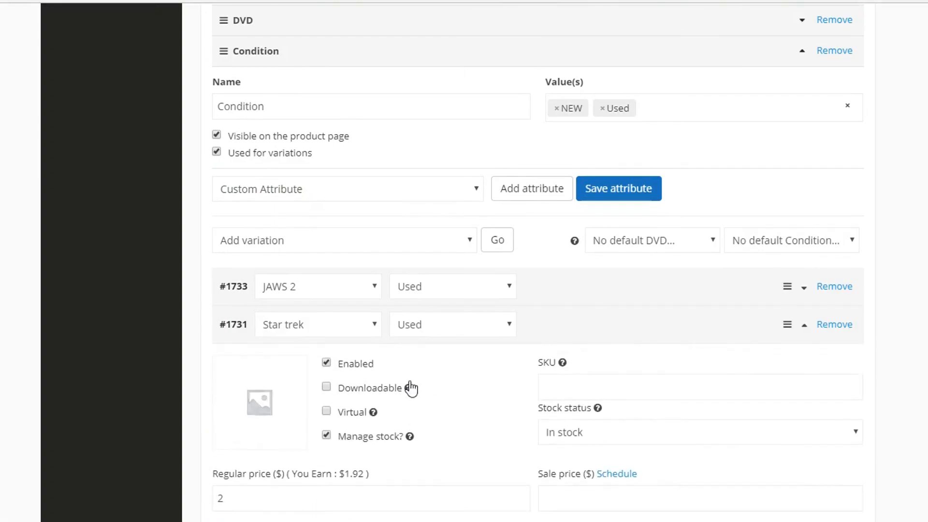
left_click(270, 403)
left_click(172, 180)
left_click(926, 513)
Assign the Image 2 picture from the media library to the Star trek NEW variation
left_click(613, 328)
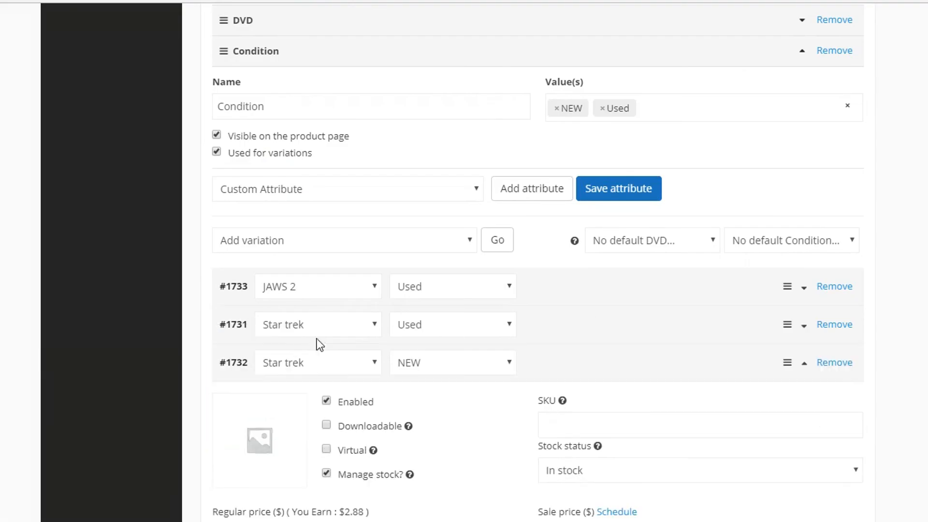
left_click(259, 438)
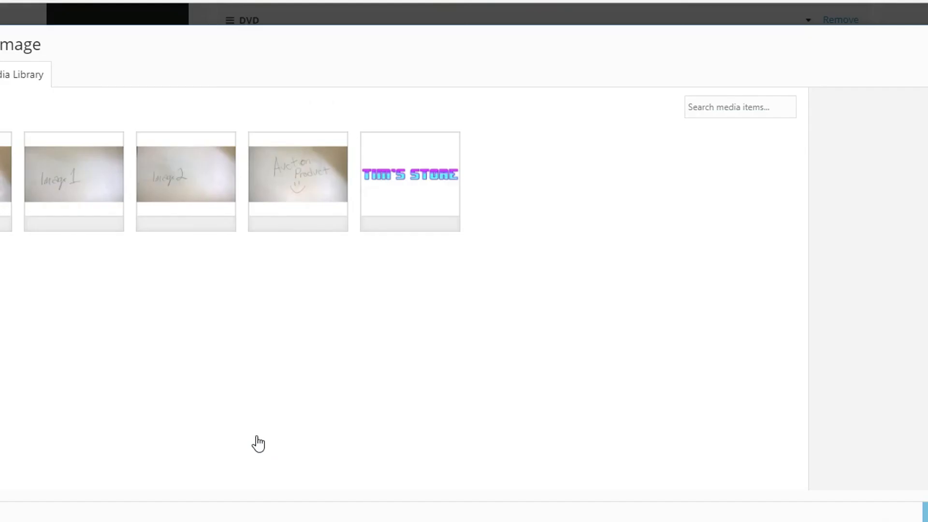
left_click(191, 199)
left_click(925, 513)
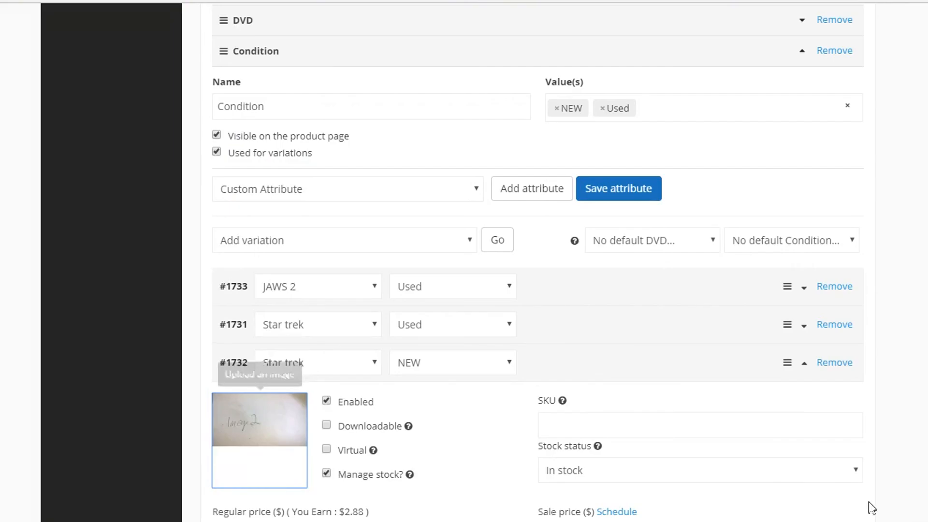
left_click(578, 363)
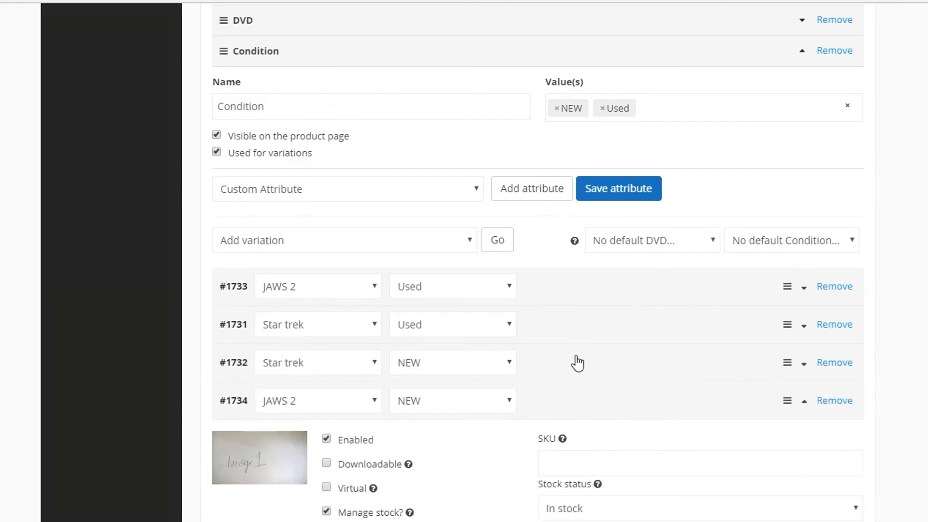
Collapse the JAWS 2 NEW variation and save the changes to all variations
left_click(589, 403)
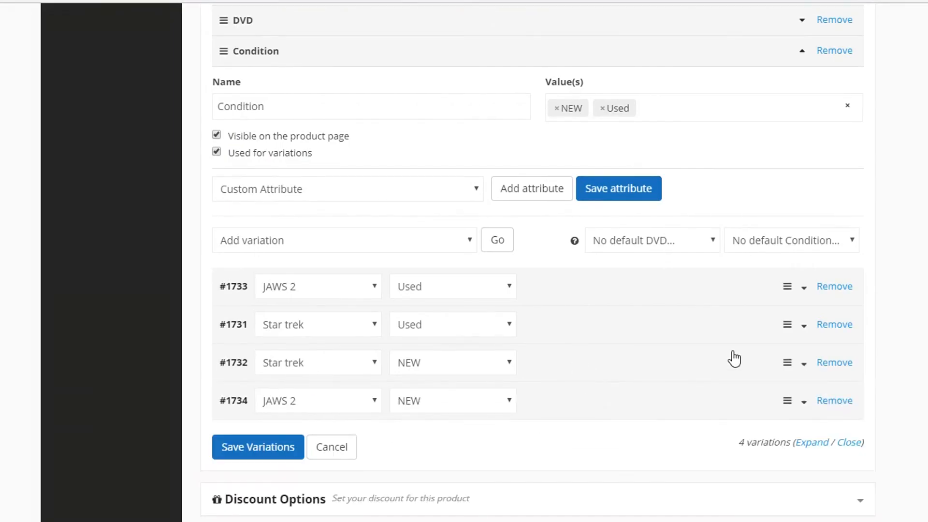
scroll(240, 415, "down", 2)
left_click(249, 382)
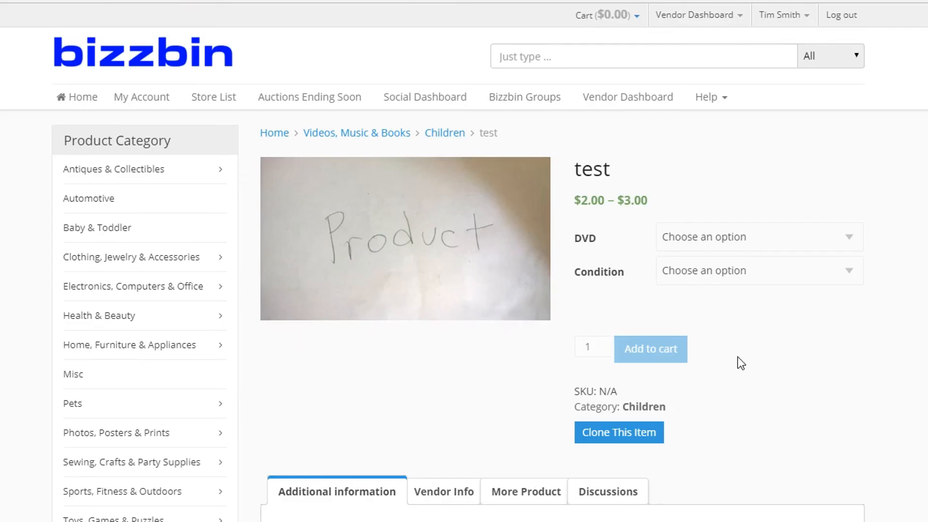
Select DVD JAWS 2 in NEW condition on the product page to check the variation's image, price and stock
left_click(732, 237)
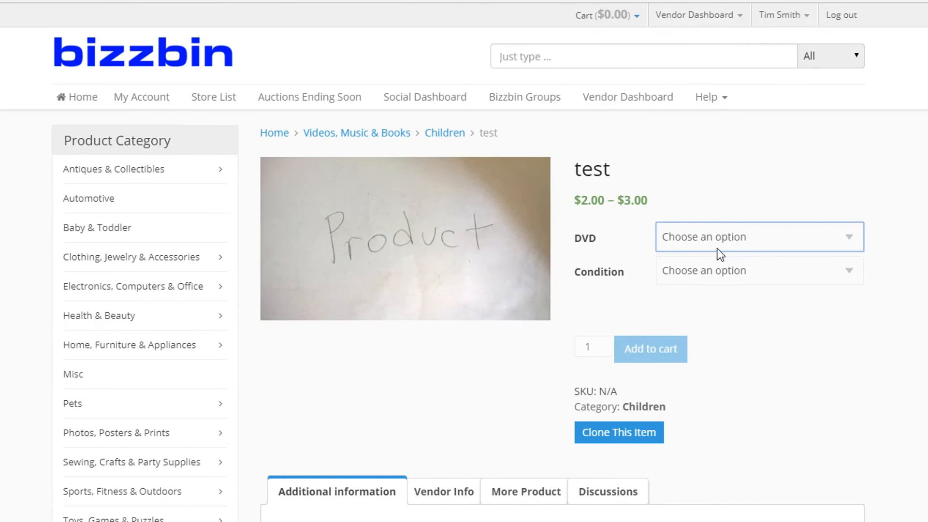
left_click(697, 274)
left_click(780, 271)
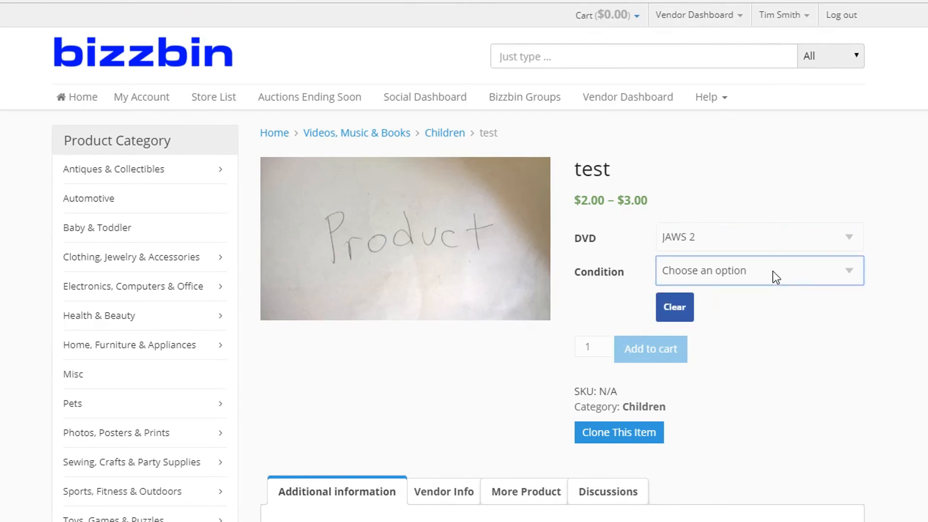
left_click(697, 312)
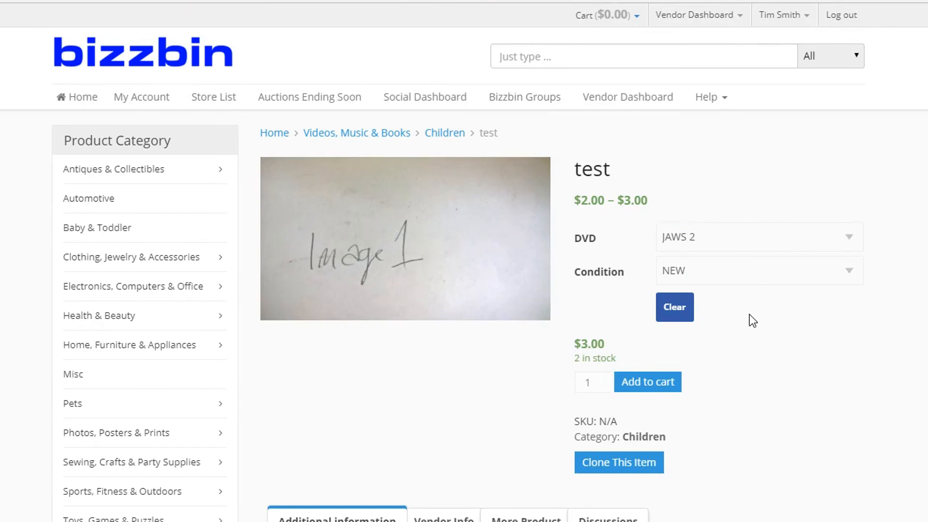
Look through the other Condition and DVD choices offered on the test product page
left_click(753, 276)
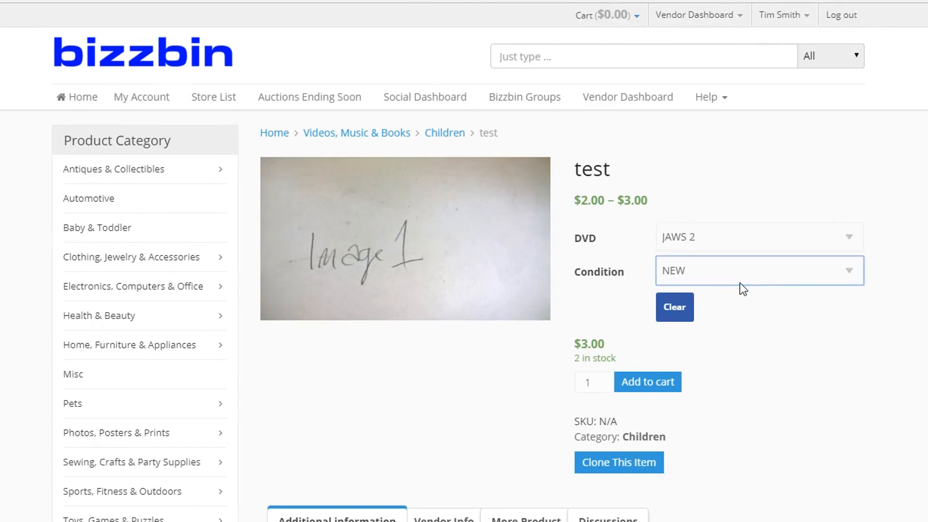
left_click(903, 262)
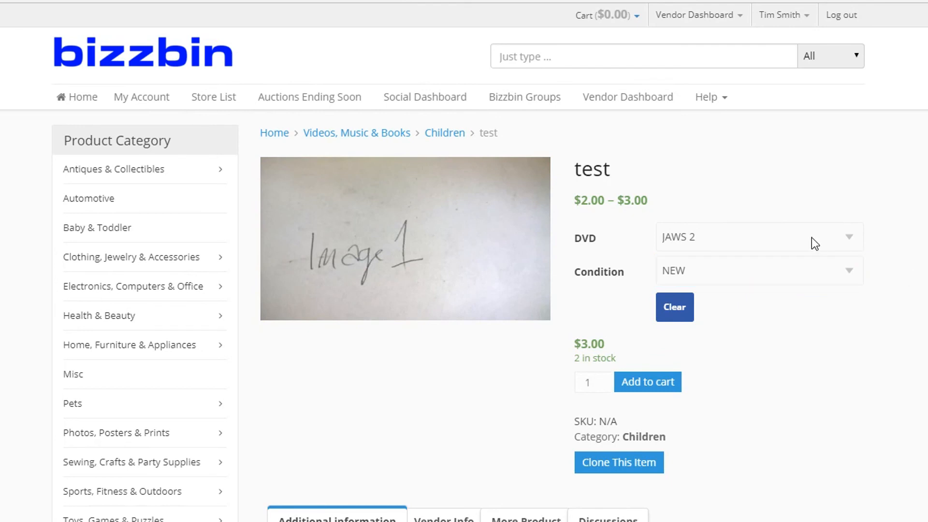
left_click(805, 236)
left_click(761, 305)
left_click(746, 251)
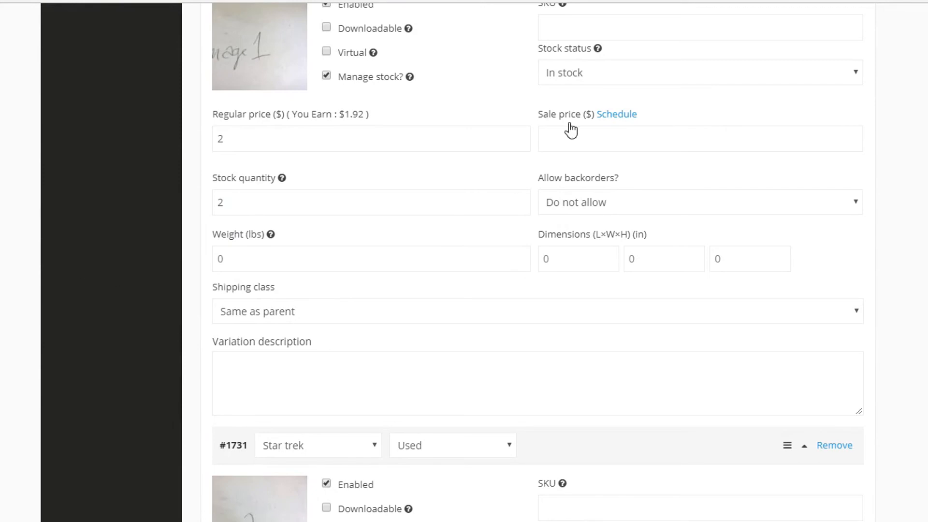
Look over the JAWS 2 Used variation's fields in the vendor dashboard and open its shipping class choices
scroll(537, 261, "up", 2)
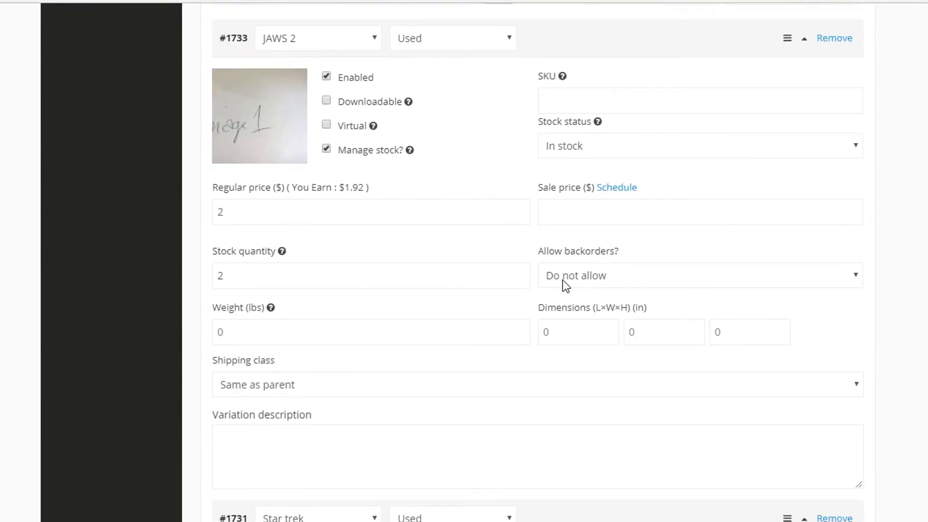
scroll(339, 357, "down", 2)
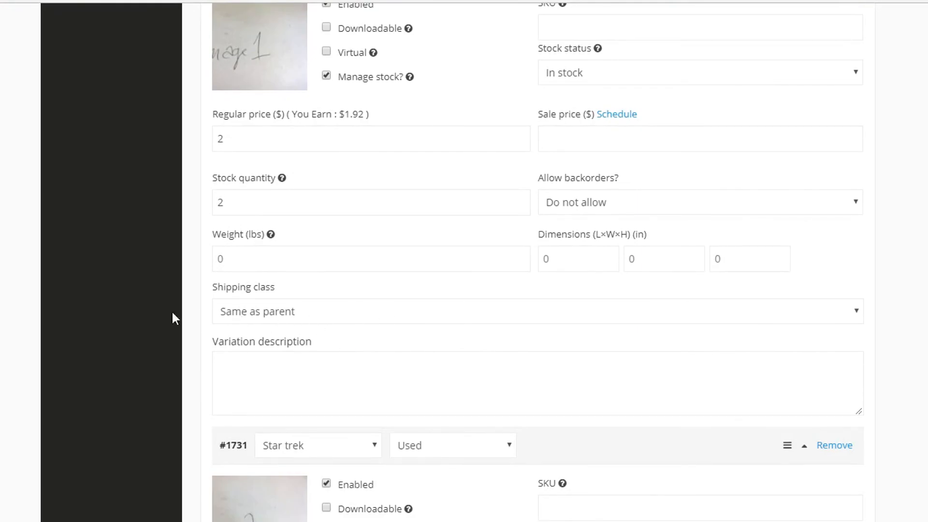
left_click(349, 314)
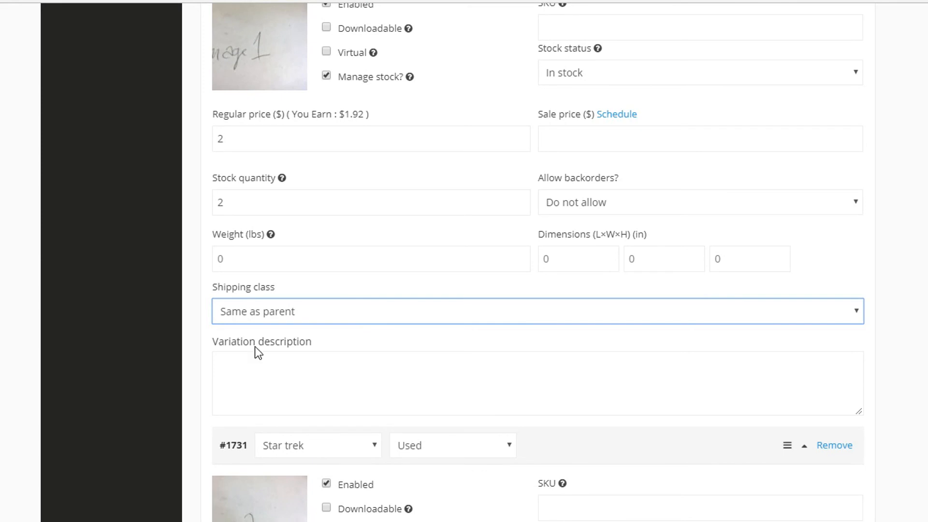
Close the shipping class choices and collapse the JAWS 2 and Star trek variations in both Used and NEW condition
left_click(104, 343)
scroll(900, 235, "down", 5)
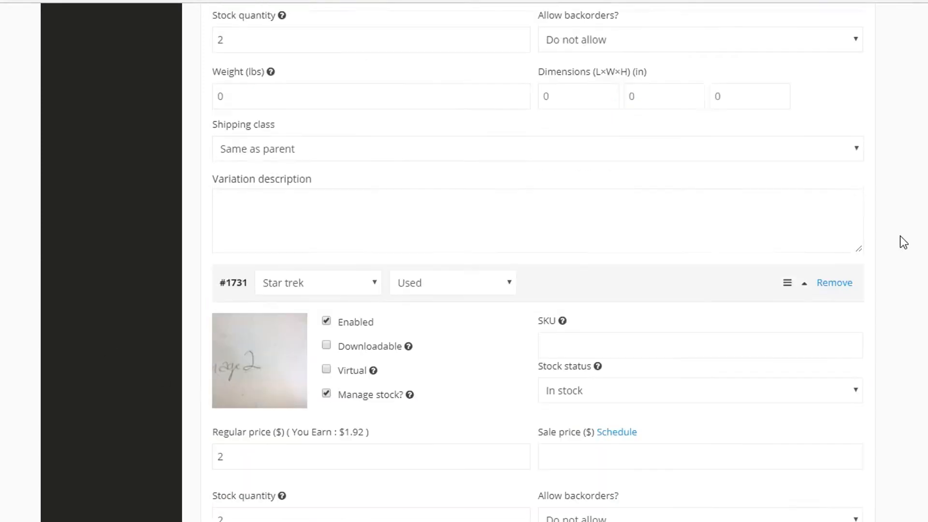
left_click(634, 224)
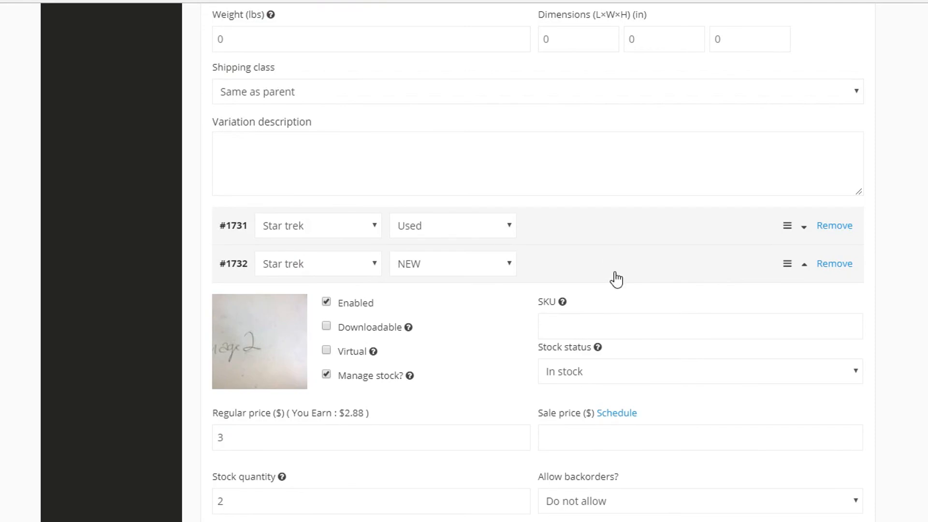
left_click(598, 276)
scroll(680, 253, "up", 2)
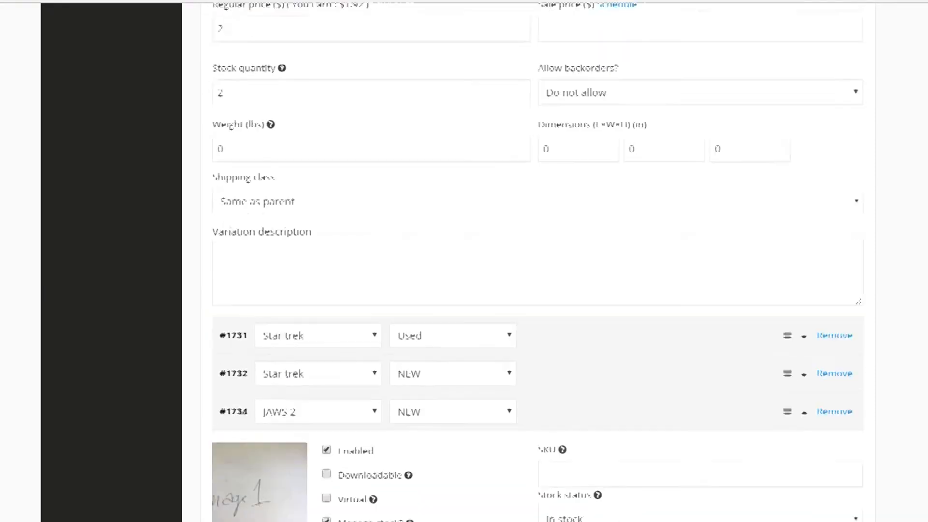
scroll(559, 227, "down", 4)
left_click(558, 227)
scroll(561, 223, "up", 8)
left_click(603, 132)
Look over the whole product edit form, from title and descriptions through inventory and variations to the save option
scroll(897, 222, "down", 9)
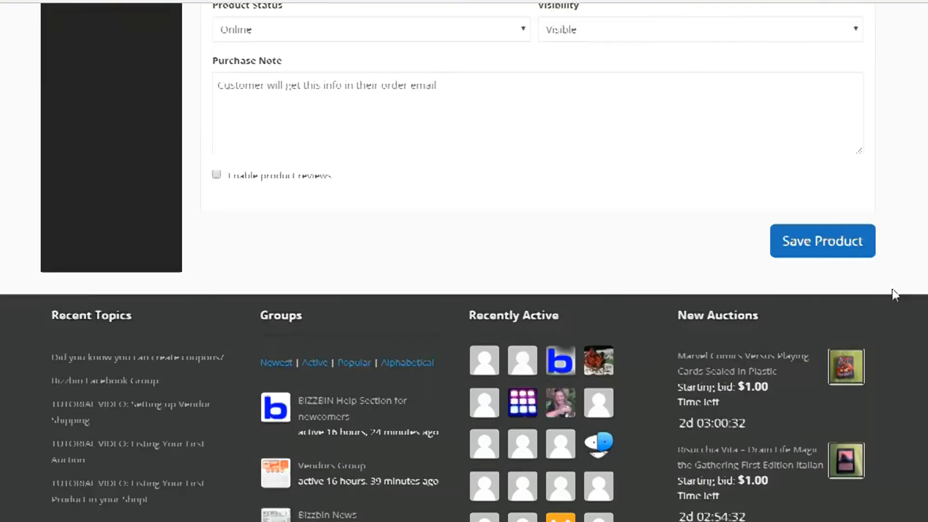
scroll(755, 275, "up", 10)
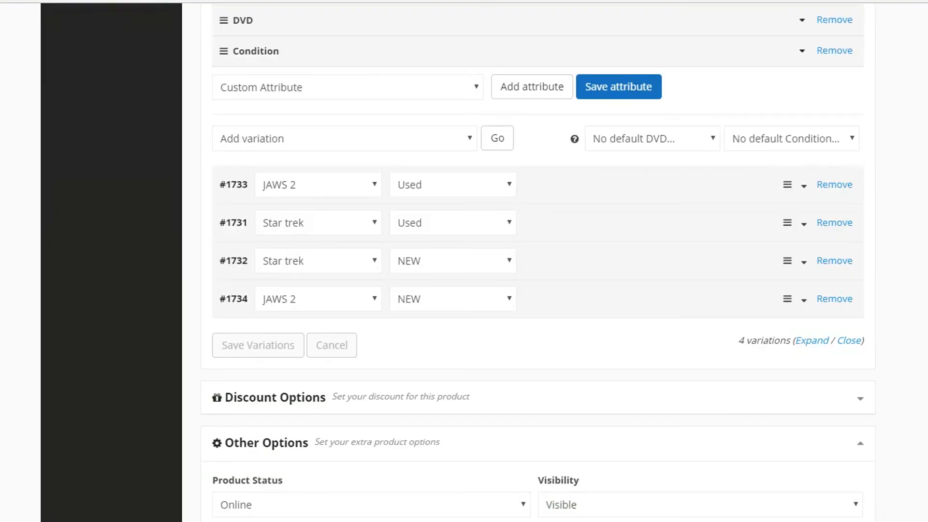
scroll(538, 261, "up", 15)
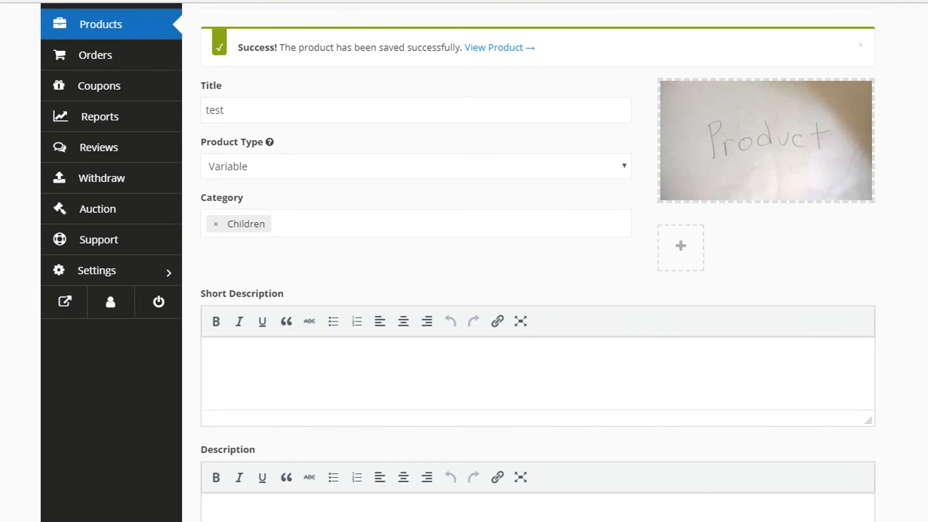
scroll(537, 261, "up", 3)
scroll(537, 261, "down", 15)
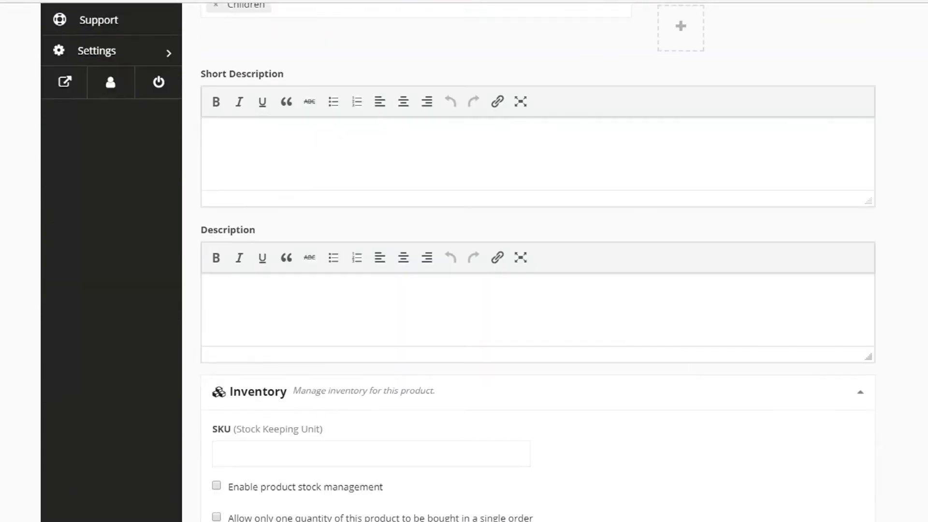
scroll(537, 261, "down", 17)
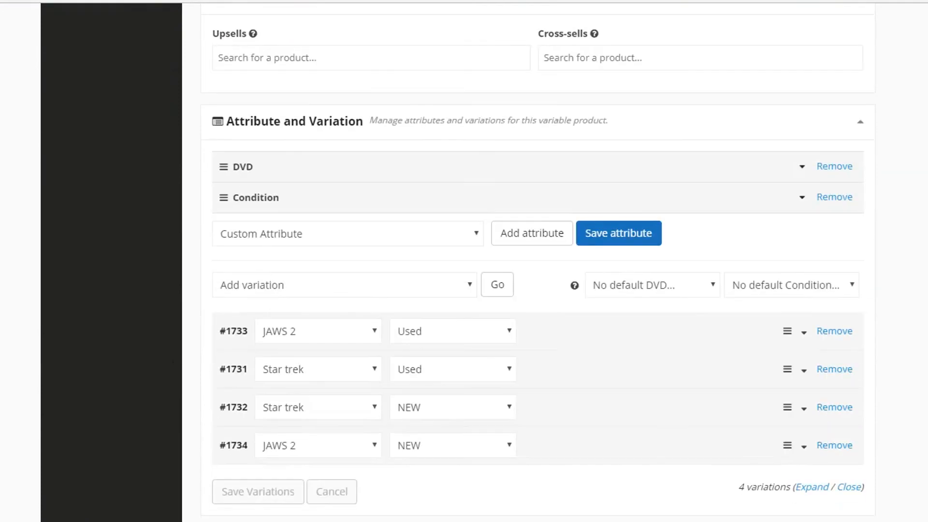
scroll(537, 261, "up", 9)
scroll(537, 261, "up", 20)
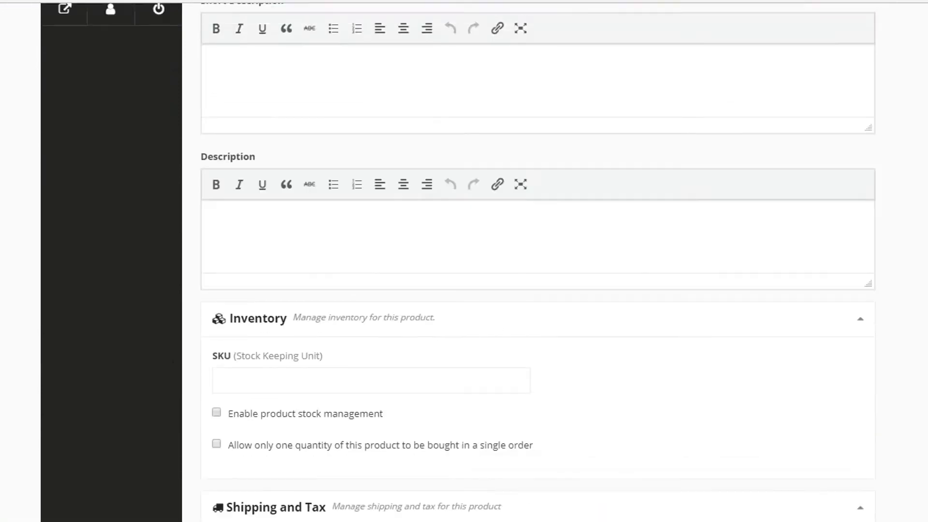